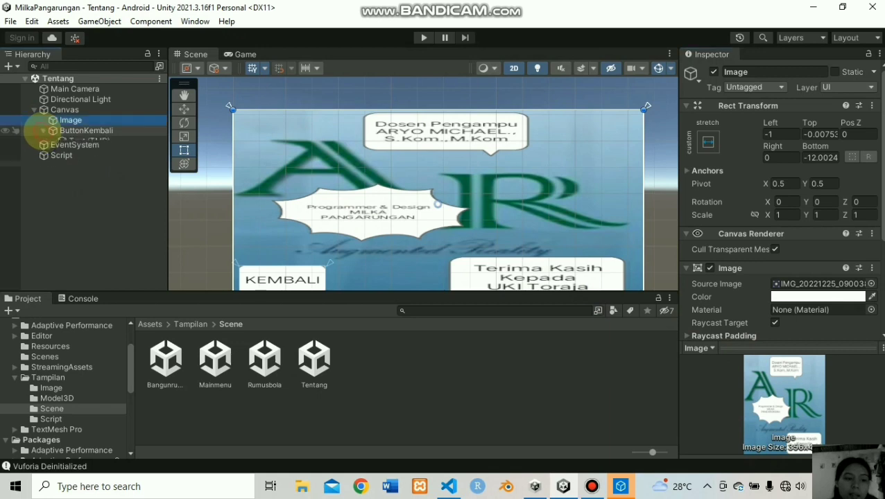
Inspect ButtonKembali in the Tentang scene and the KEMBALI image asset used as its source image.
{"action": "left_click", "coordinate": [54, 132]}
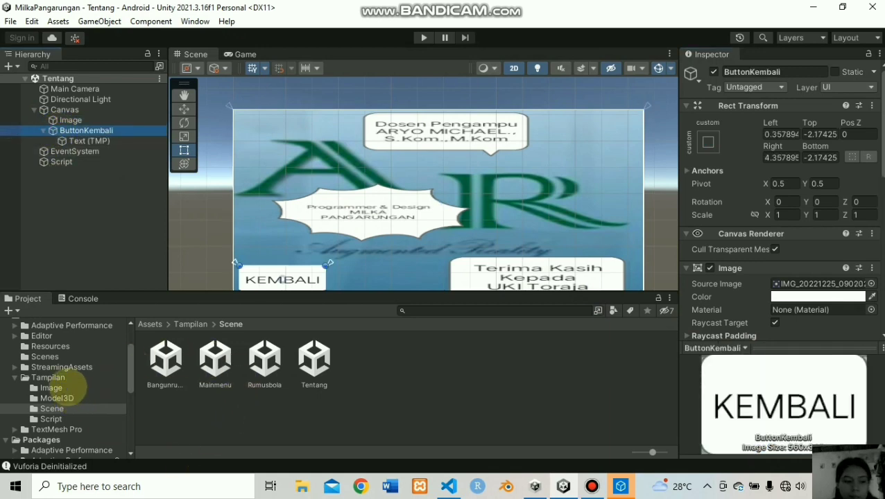
{"action": "left_click", "coordinate": [54, 388]}
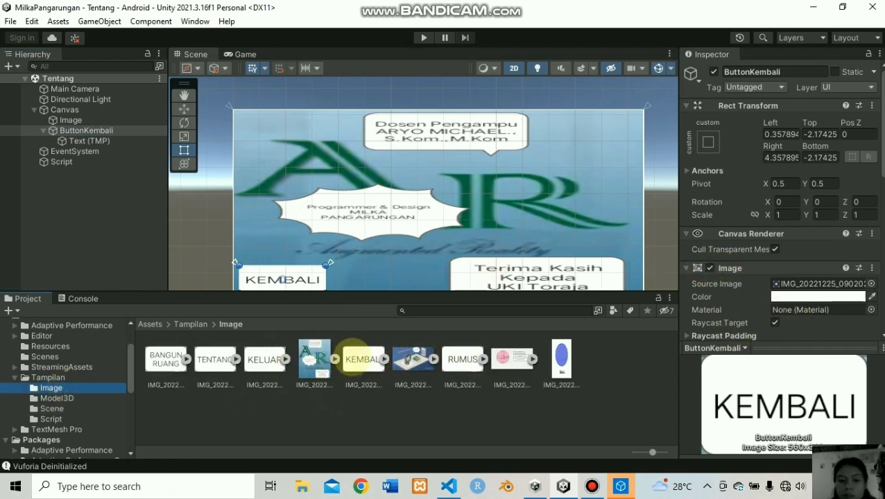
{"action": "left_click", "coordinate": [363, 359]}
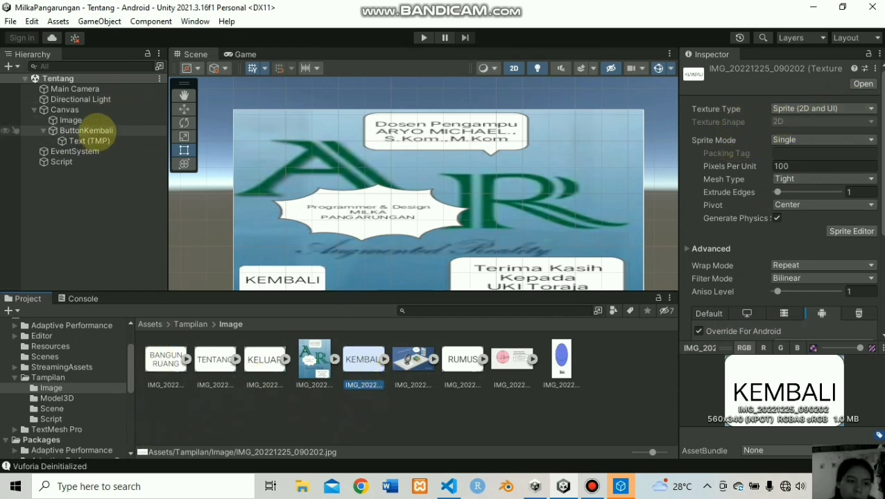
{"action": "left_click", "coordinate": [86, 130]}
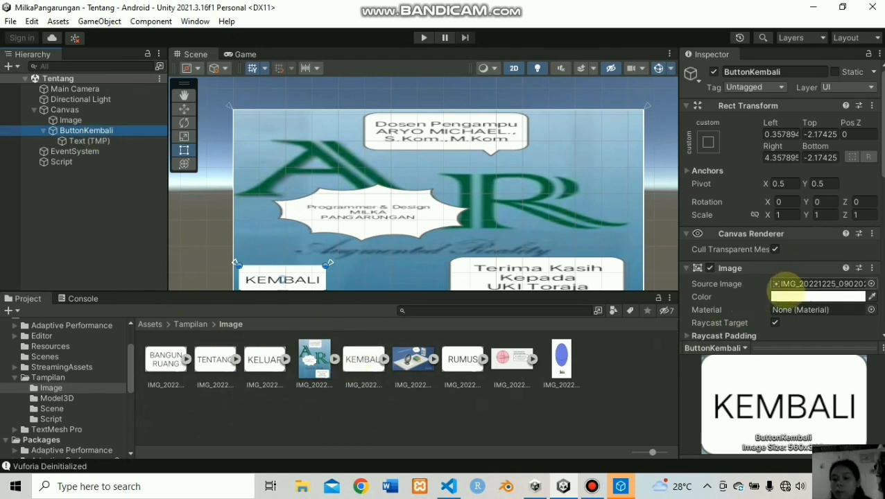
Inspect the Script object and review the Kembali() method of Tentang.cs in Visual Studio Code.
{"action": "left_click", "coordinate": [62, 163]}
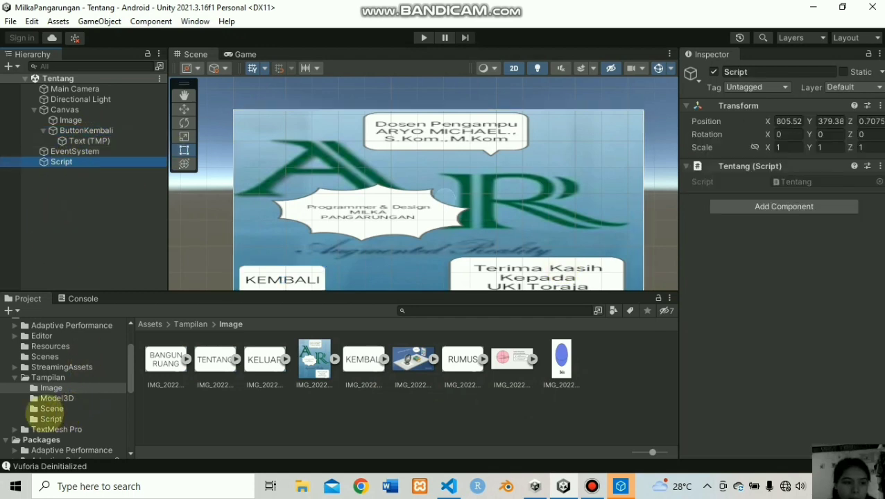
{"action": "left_click", "coordinate": [36, 417]}
{"action": "left_click", "coordinate": [318, 357]}
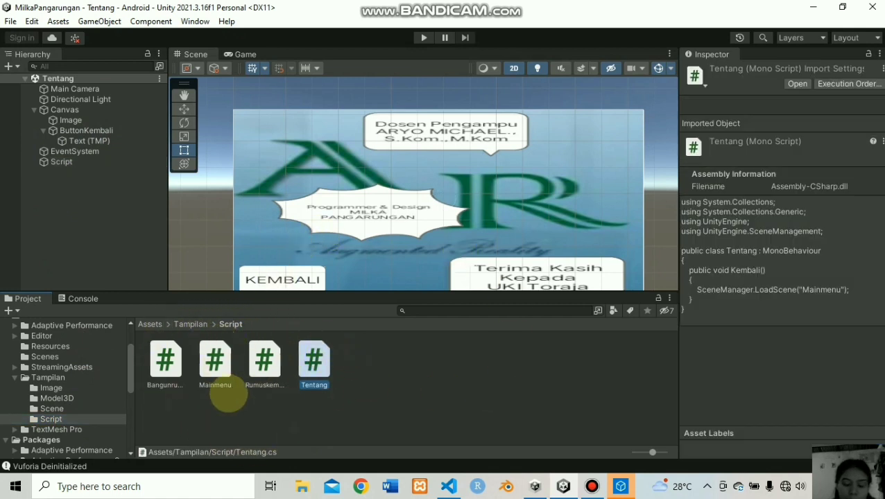
{"action": "left_click", "coordinate": [448, 486]}
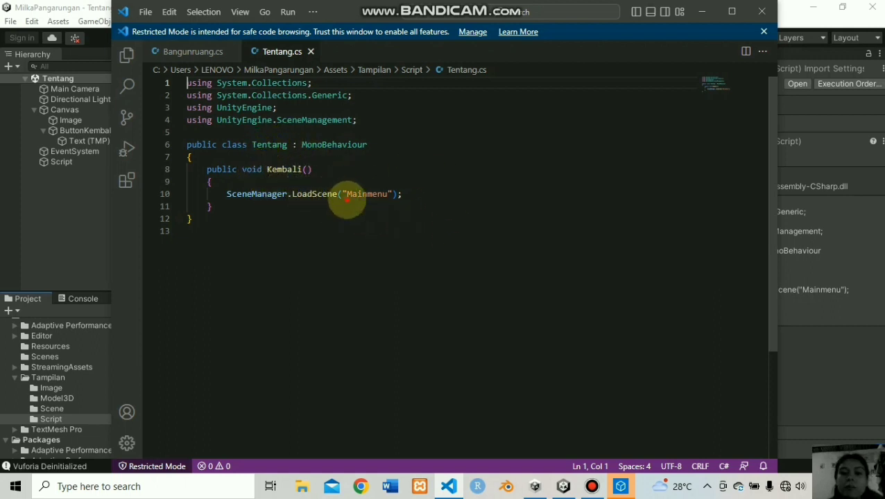
{"action": "left_click", "coordinate": [346, 194]}
{"action": "left_click", "coordinate": [702, 11]}
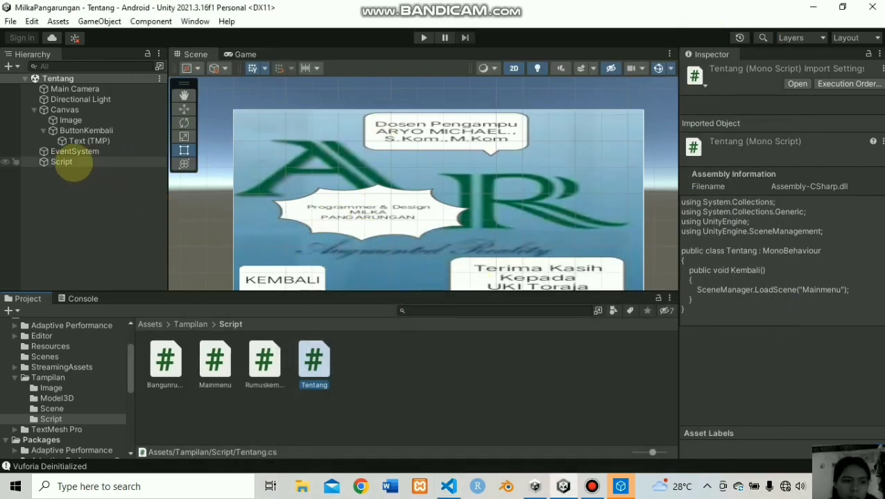
Check the Tentang script component attached to the Script object.
{"action": "left_click", "coordinate": [69, 163]}
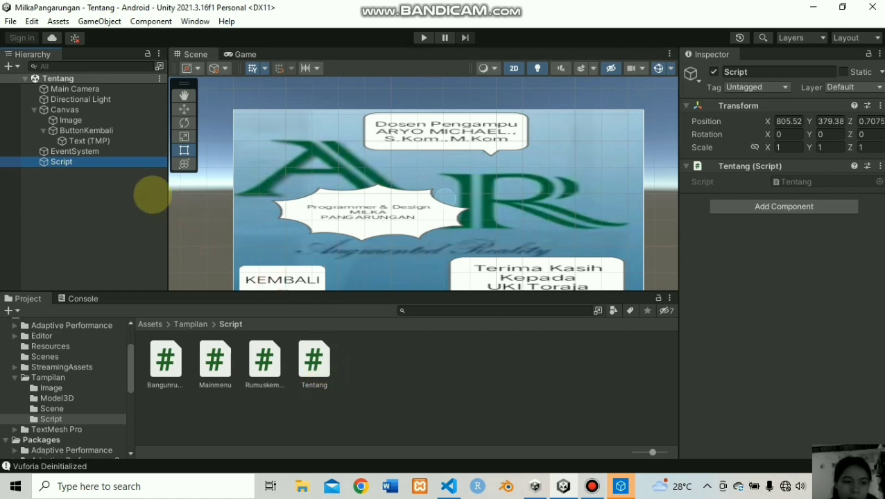
{"action": "left_click", "coordinate": [111, 160]}
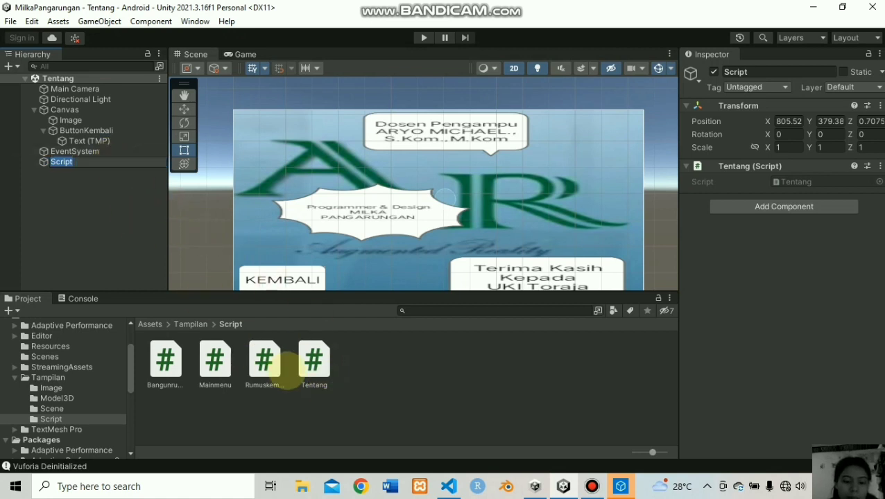
{"action": "left_click", "coordinate": [114, 194]}
{"action": "left_click", "coordinate": [124, 159]}
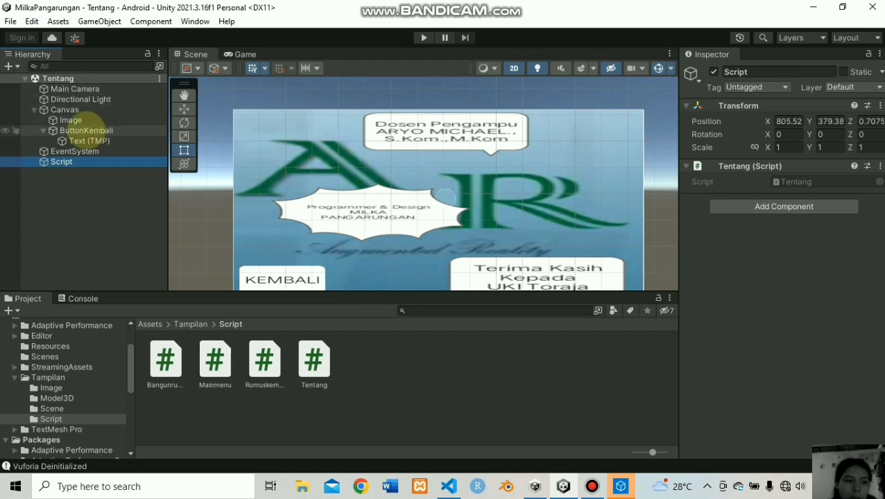
Set the On Click event of ButtonKembali to the Kembali () function of the Tentang script.
{"action": "left_click", "coordinate": [91, 131]}
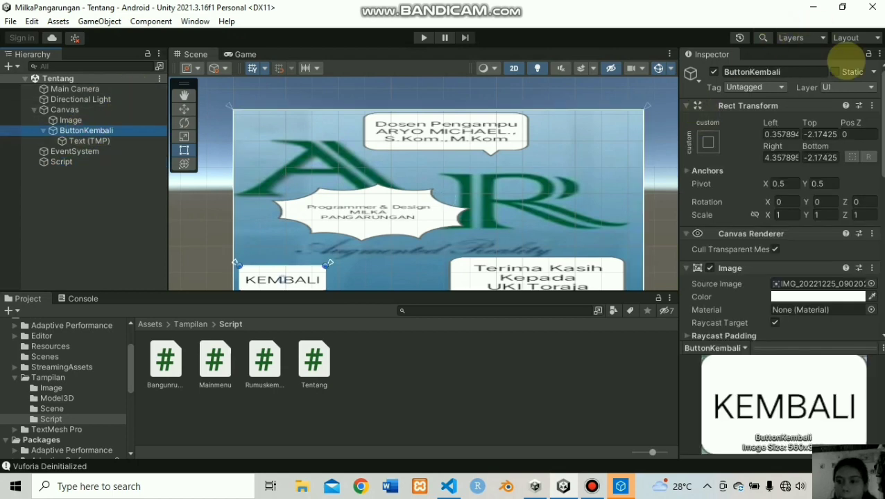
{"action": "scroll", "coordinate": [776, 202], "scroll_direction": "down", "scroll_amount": 10}
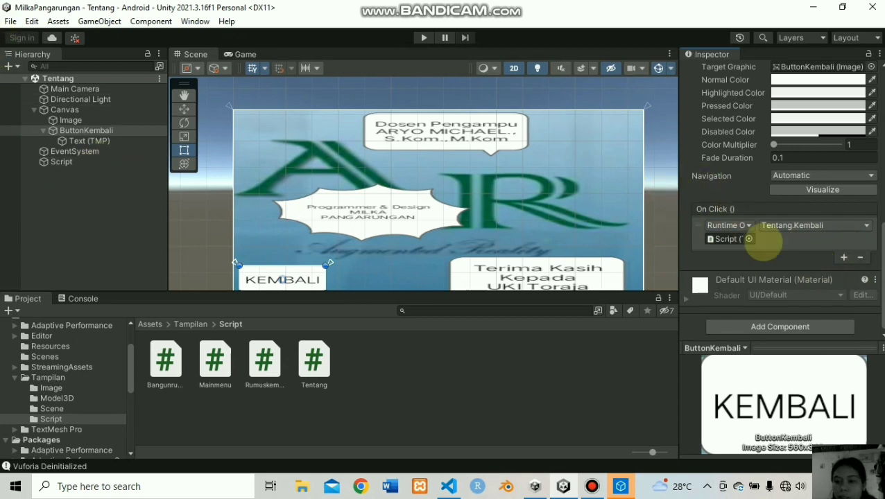
{"action": "left_click", "coordinate": [820, 225]}
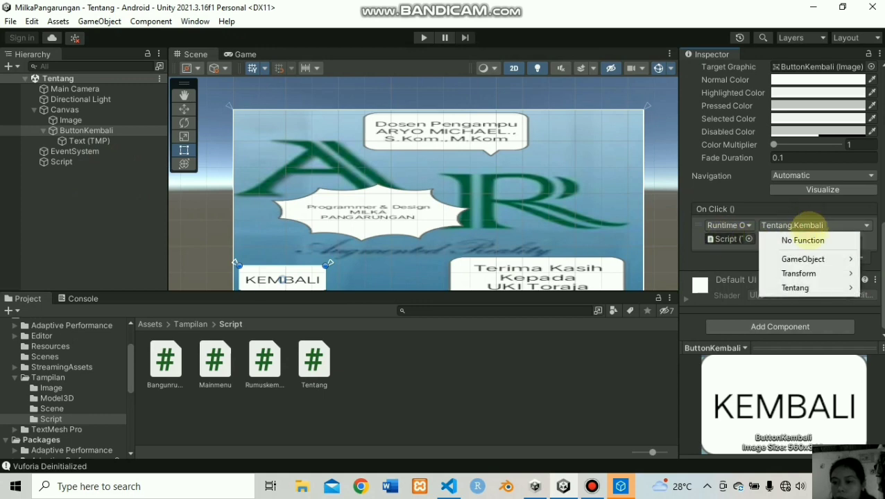
{"action": "mouse_move", "coordinate": [794, 288]}
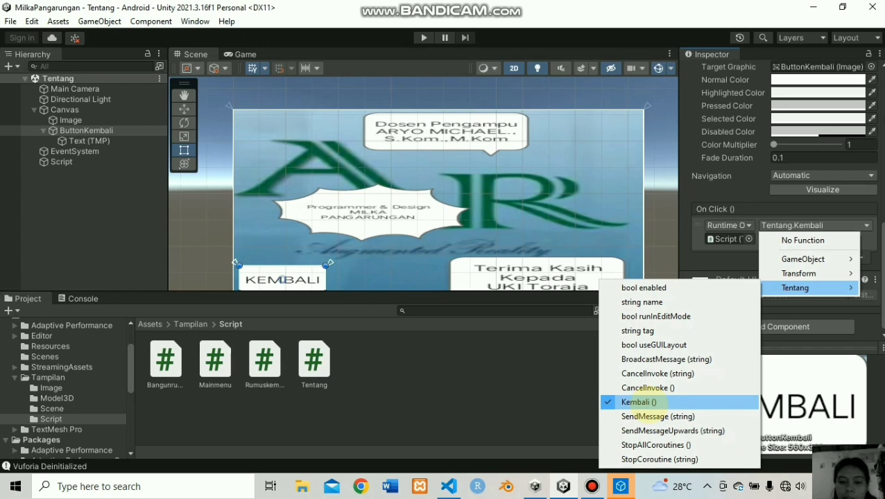
{"action": "left_click", "coordinate": [652, 402]}
{"action": "left_click", "coordinate": [454, 348]}
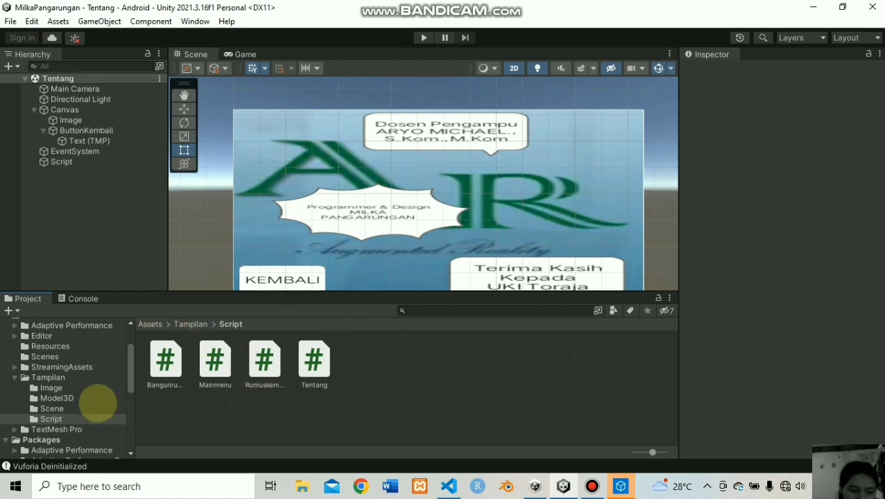
Open the Rumusbola scene from the Tampilan project's Scene folder.
{"action": "left_click", "coordinate": [68, 408]}
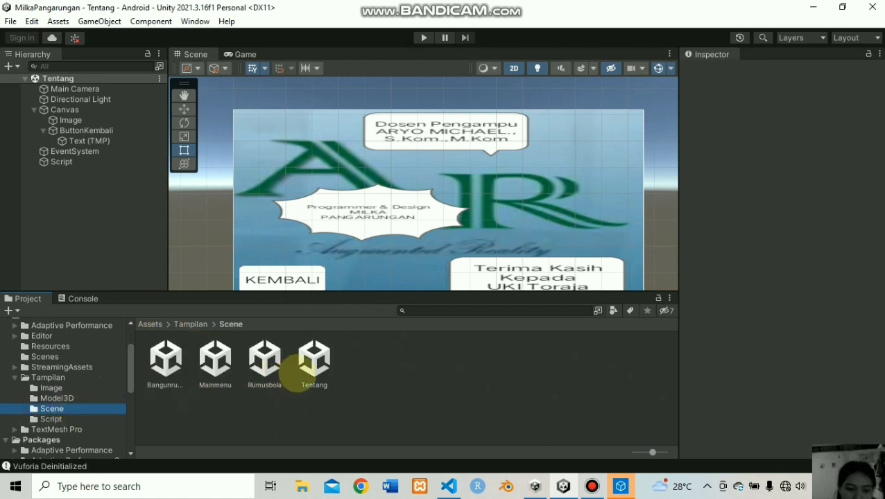
{"action": "left_click", "coordinate": [266, 359]}
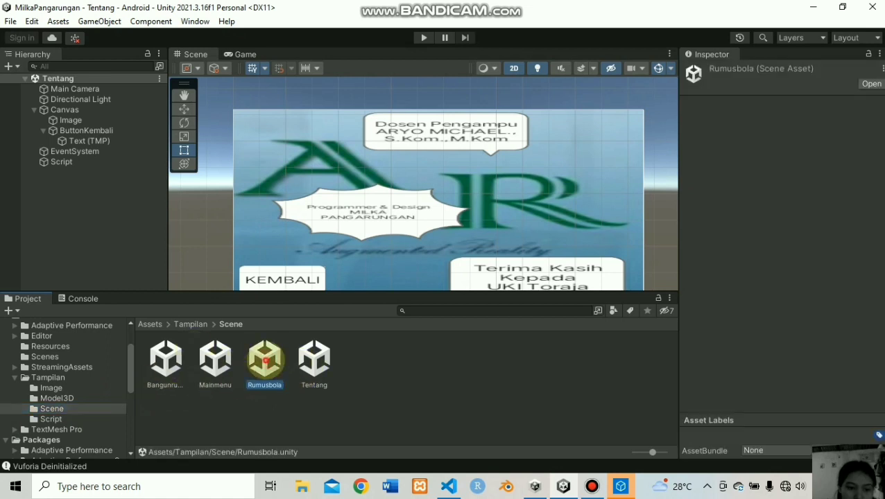
{"action": "double_click", "coordinate": [266, 360]}
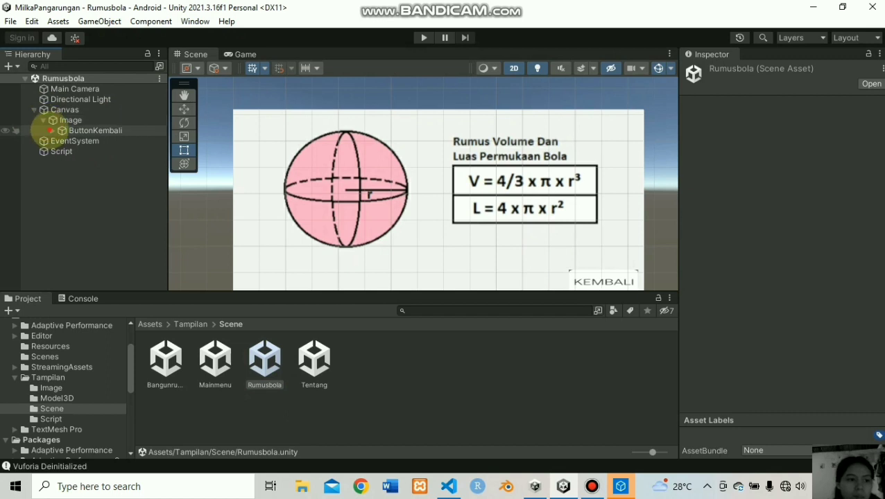
Inspect the Image object and its sphere-formula source asset, plus the properties of ButtonKembali.
{"action": "left_click", "coordinate": [68, 120]}
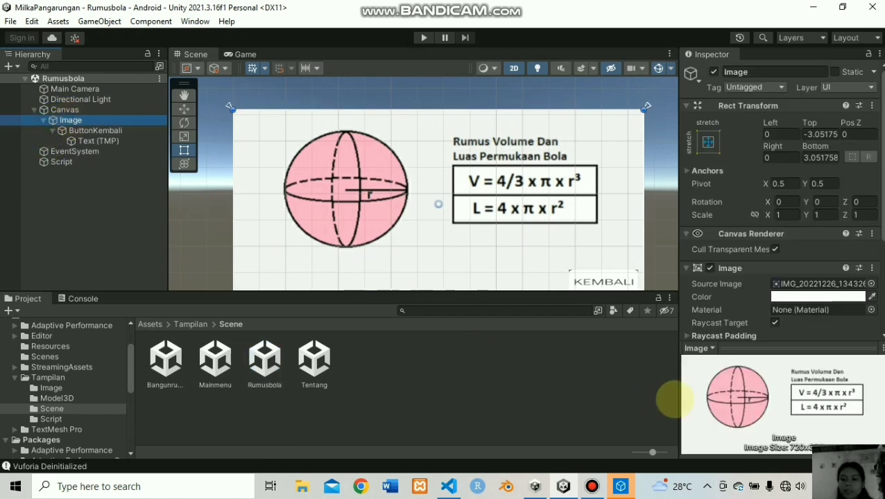
{"action": "left_click", "coordinate": [59, 398]}
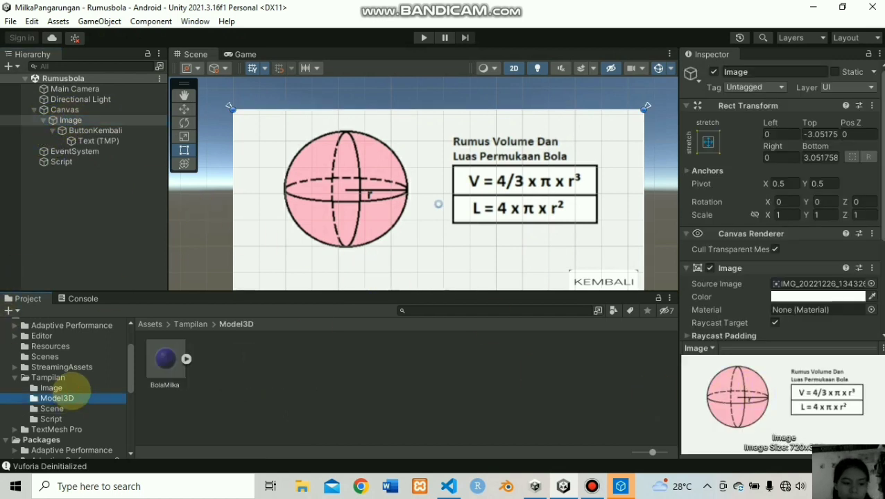
{"action": "left_click", "coordinate": [97, 387]}
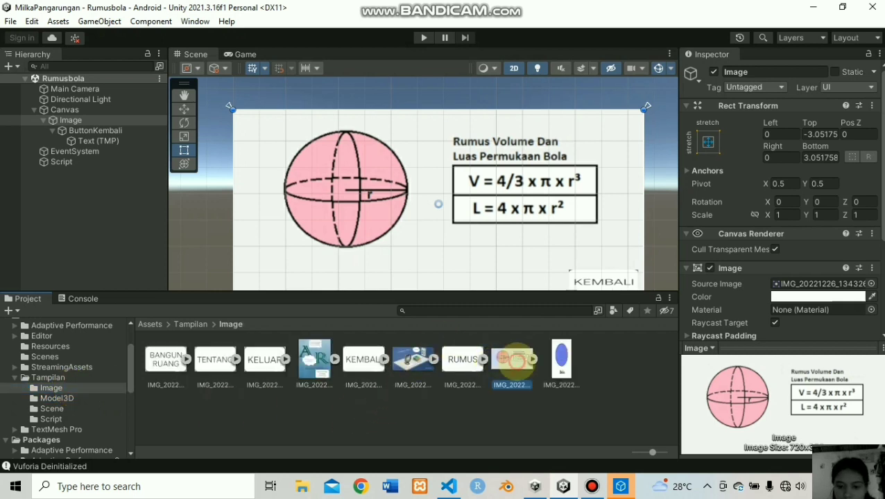
{"action": "left_click", "coordinate": [511, 360]}
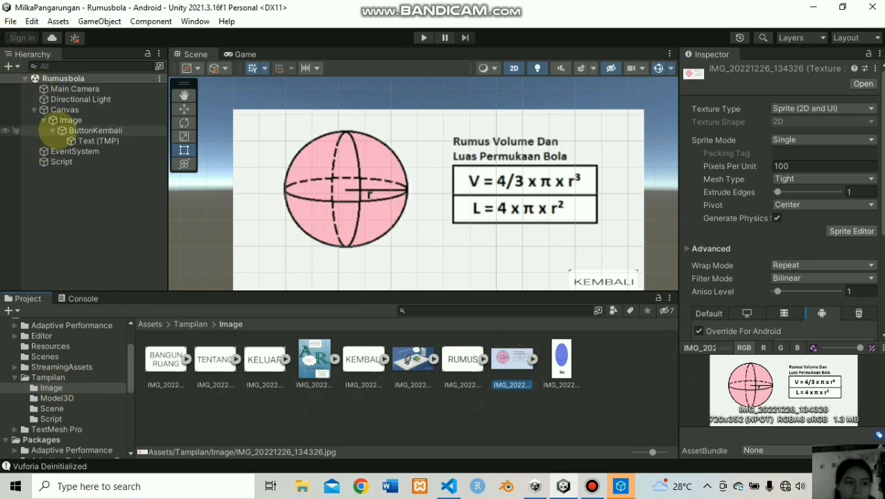
{"action": "left_click", "coordinate": [70, 120]}
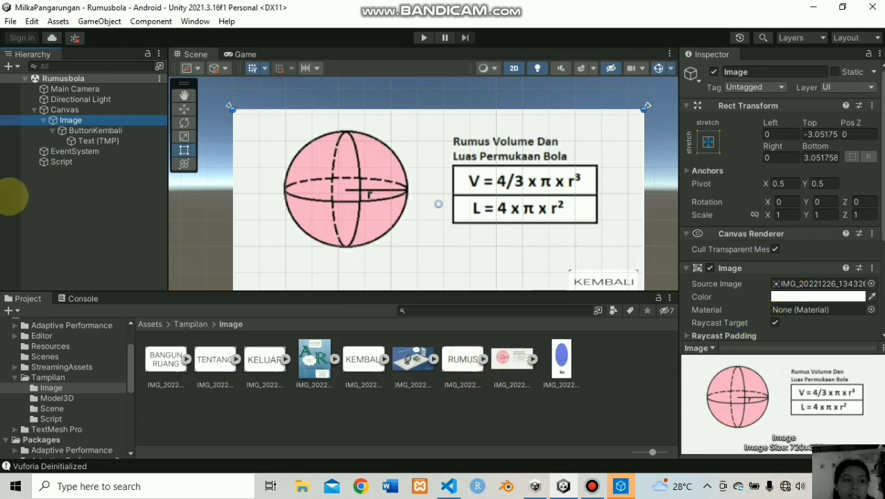
{"action": "left_click", "coordinate": [92, 131]}
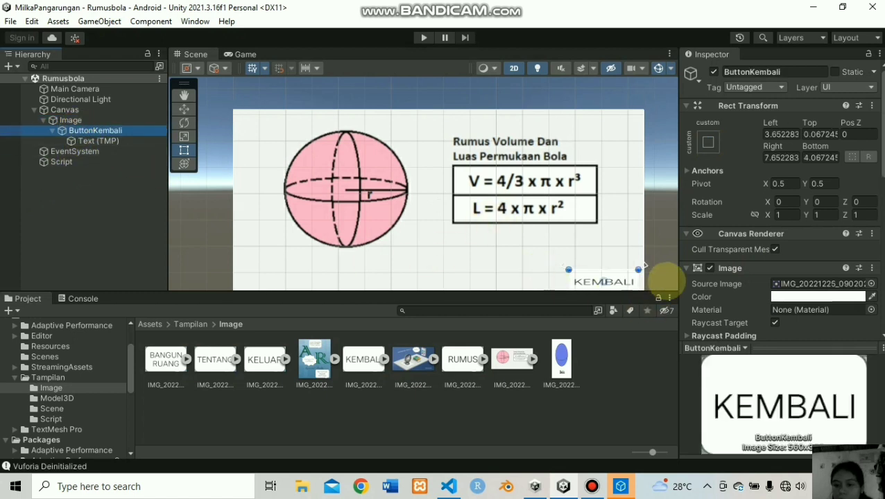
{"action": "right_click", "coordinate": [45, 179]}
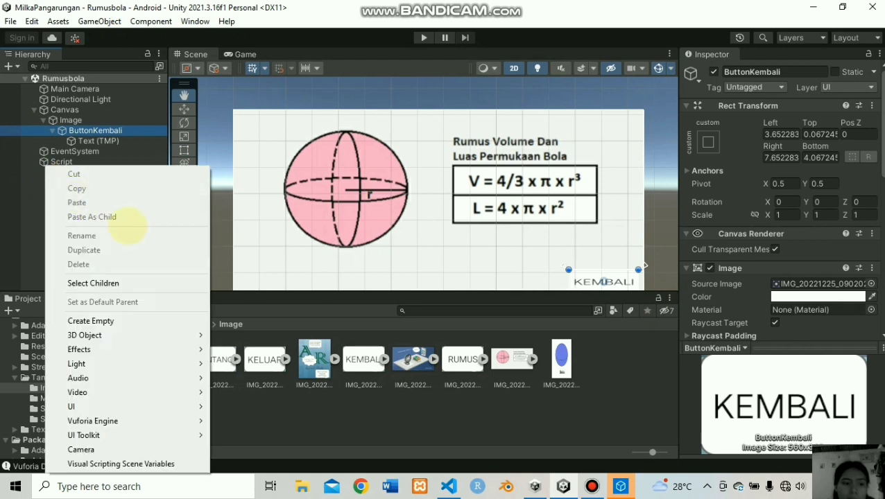
{"action": "mouse_move", "coordinate": [180, 407]}
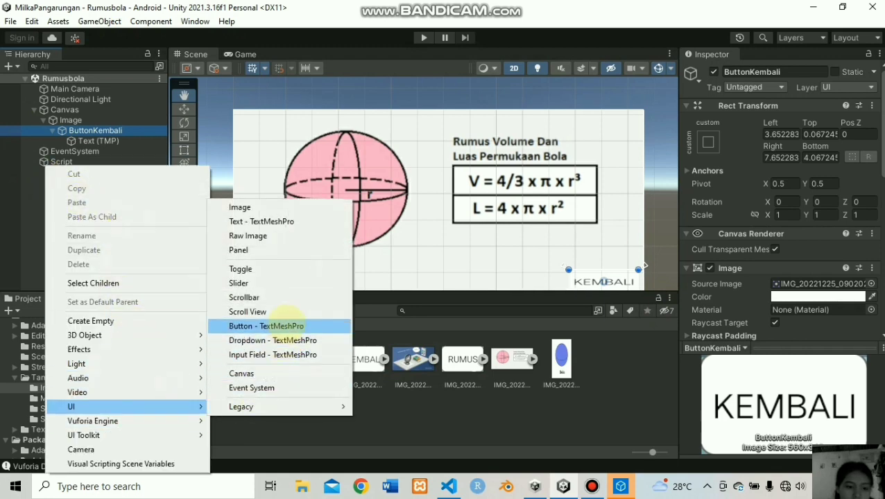
{"action": "left_click", "coordinate": [140, 143]}
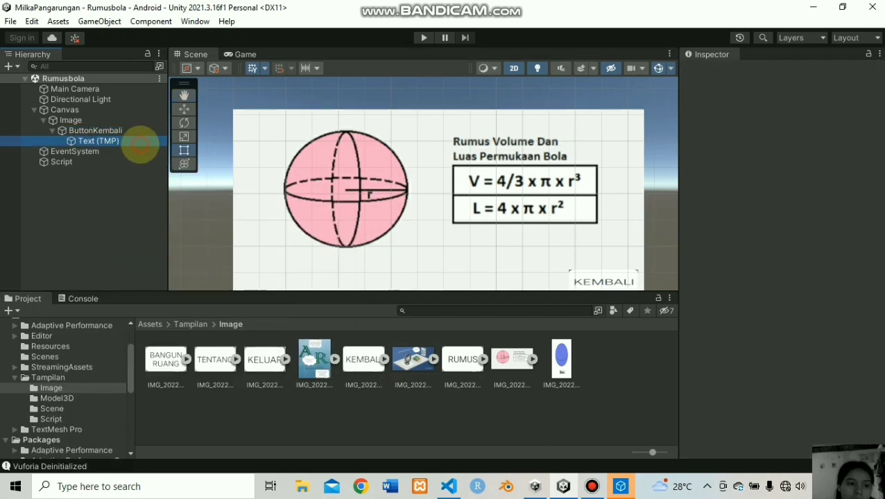
Inspect ButtonKembali, its Text (TMP) child and the EventSystem object.
{"action": "left_click", "coordinate": [136, 131]}
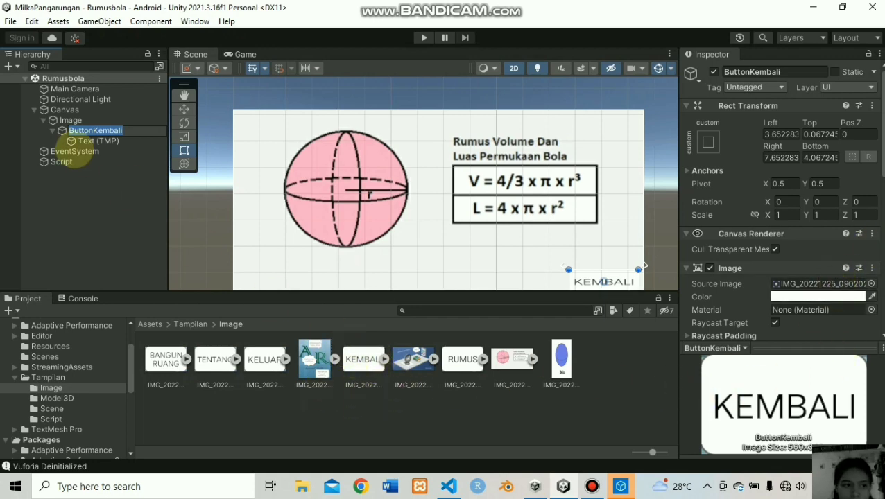
{"action": "left_click", "coordinate": [94, 142]}
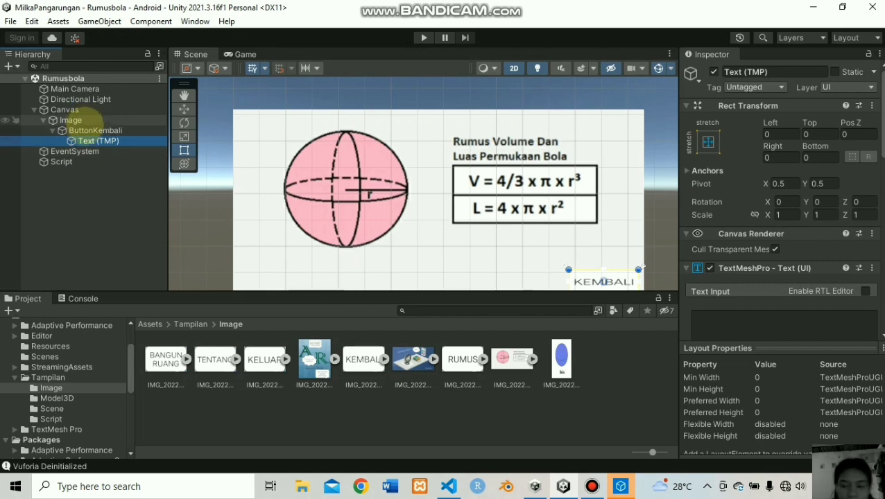
{"action": "left_click", "coordinate": [73, 151]}
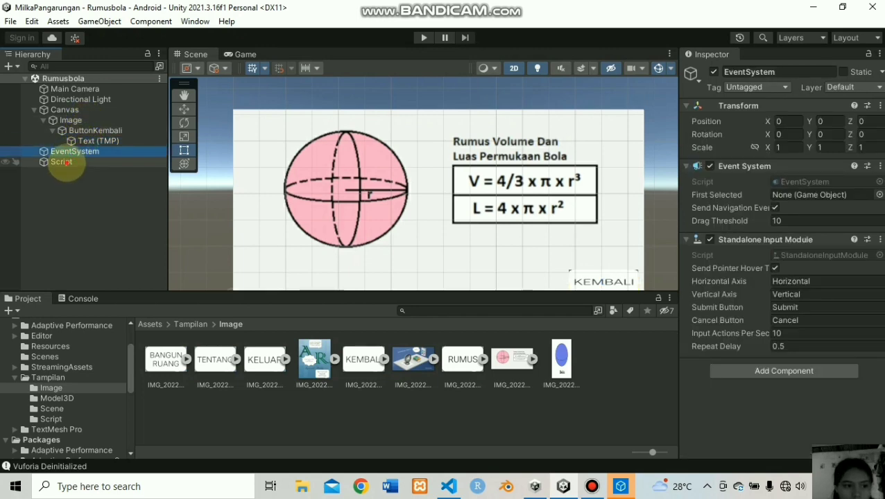
Inspect the Script object's component and review the Kembali() method of Rumuskembali.cs in Visual Studio Code.
{"action": "left_click", "coordinate": [62, 161]}
{"action": "left_click", "coordinate": [51, 419]}
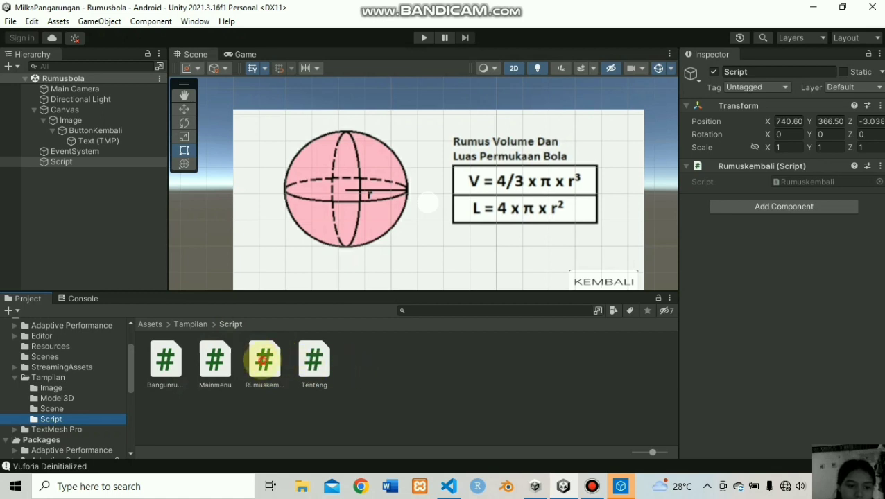
{"action": "left_click", "coordinate": [263, 359]}
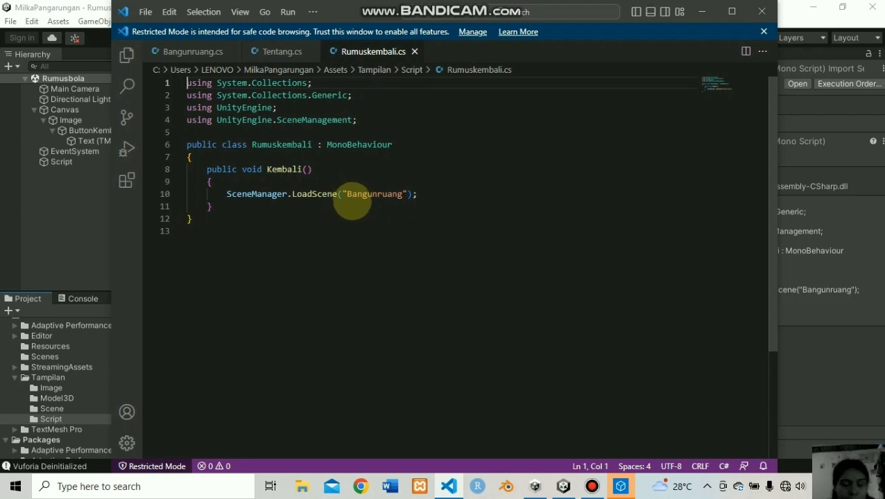
{"action": "left_click", "coordinate": [702, 11]}
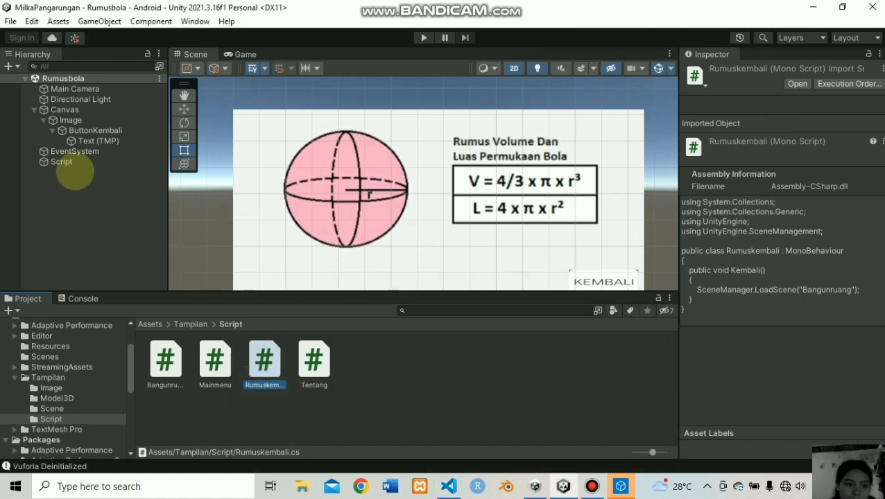
{"action": "left_click", "coordinate": [62, 163]}
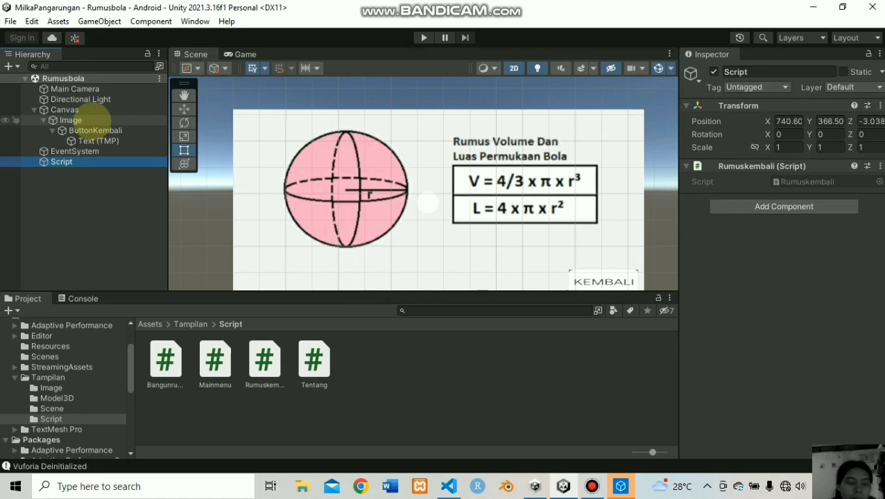
Inspect the Rumusbola scene's Image object, ButtonKembali's On Click settings and the Script object's component.
{"action": "left_click", "coordinate": [90, 122]}
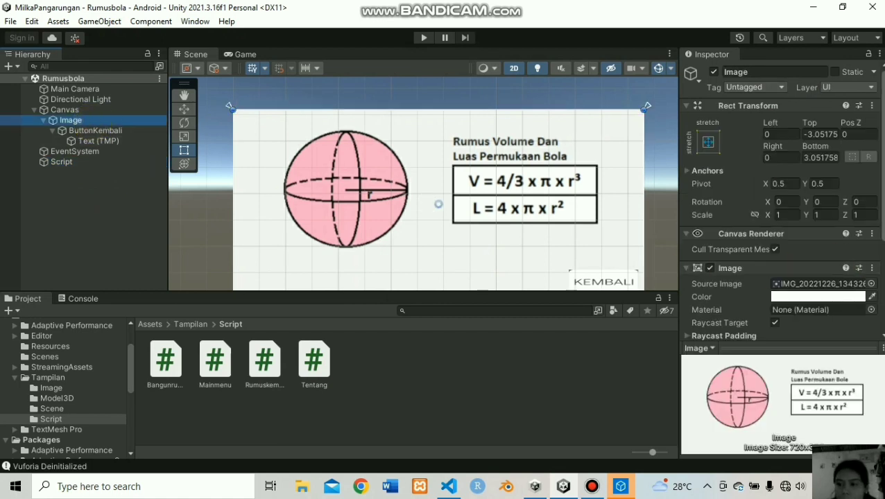
{"action": "scroll", "coordinate": [782, 208], "scroll_direction": "down", "scroll_amount": 5}
{"action": "scroll", "coordinate": [782, 173], "scroll_direction": "up", "scroll_amount": 4}
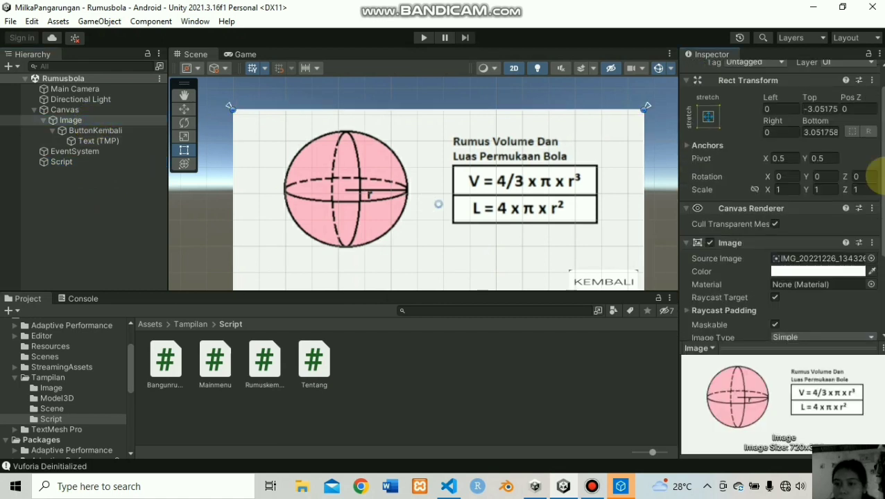
{"action": "left_click", "coordinate": [62, 130]}
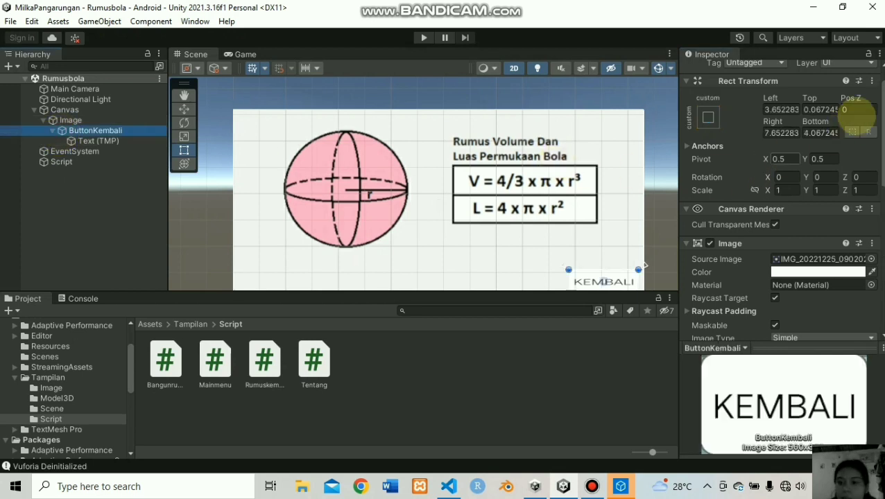
{"action": "scroll", "coordinate": [844, 257], "scroll_direction": "down", "scroll_amount": 13}
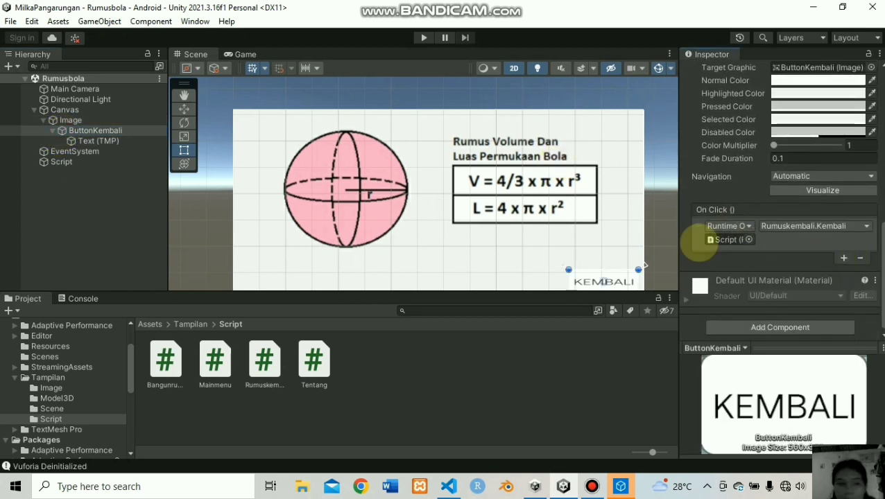
{"action": "left_click", "coordinate": [55, 162]}
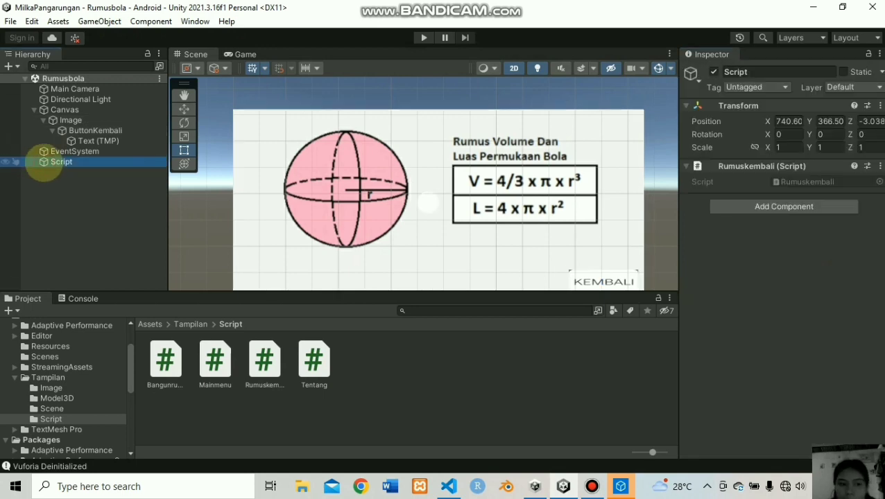
Assign Rumuskembali's Kembali() function to ButtonKembali's On Click event.
{"action": "left_click", "coordinate": [83, 130]}
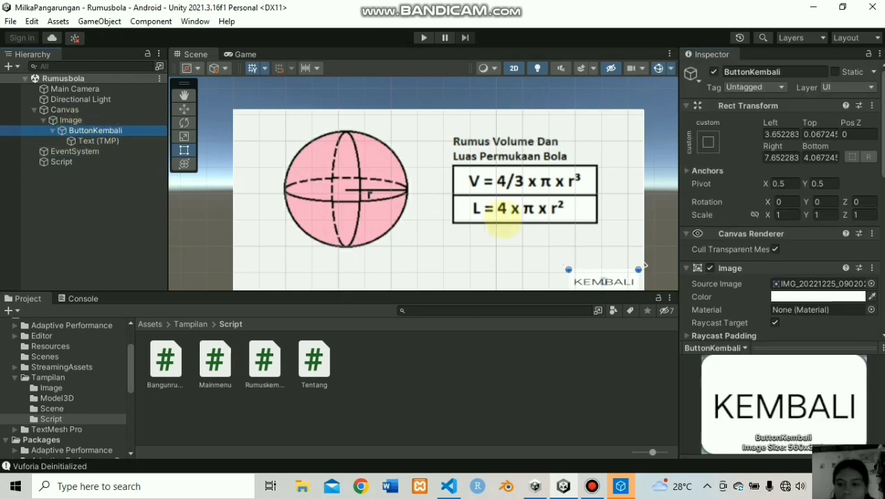
{"action": "left_click_drag", "start_coordinate": [883, 149], "coordinate": [863, 276]}
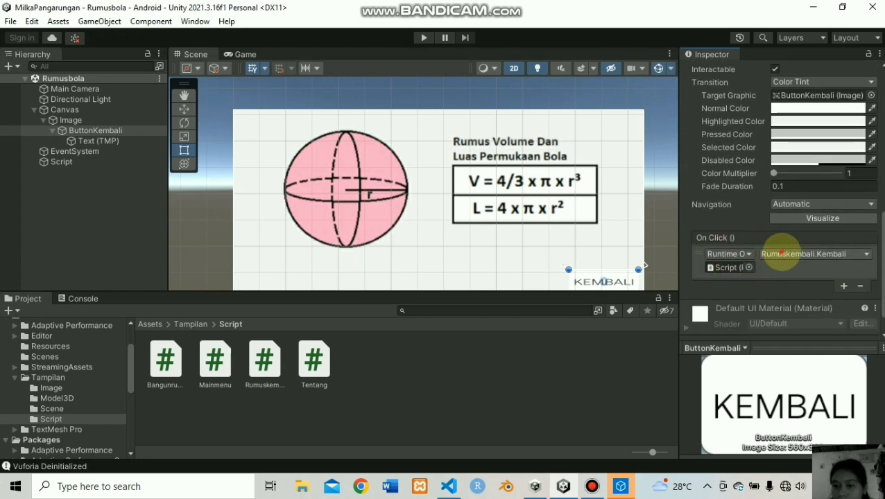
{"action": "left_click", "coordinate": [783, 254]}
{"action": "mouse_move", "coordinate": [807, 318]}
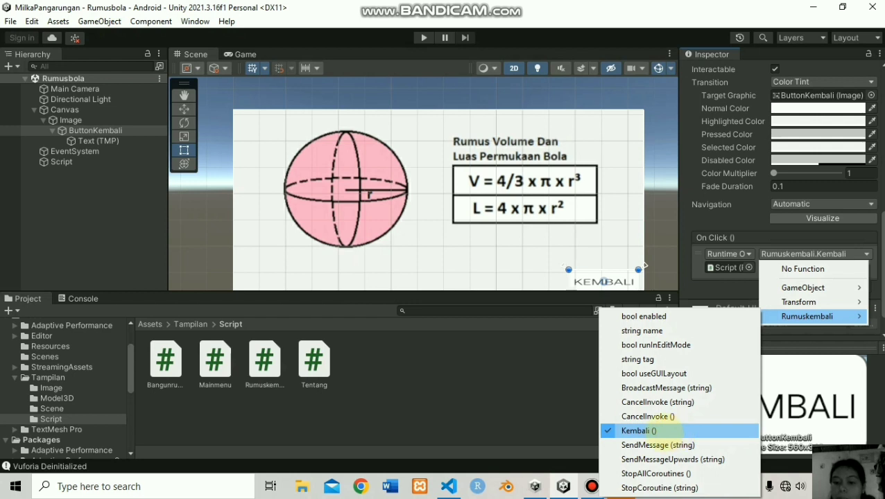
{"action": "left_click", "coordinate": [656, 431]}
{"action": "left_click", "coordinate": [415, 404]}
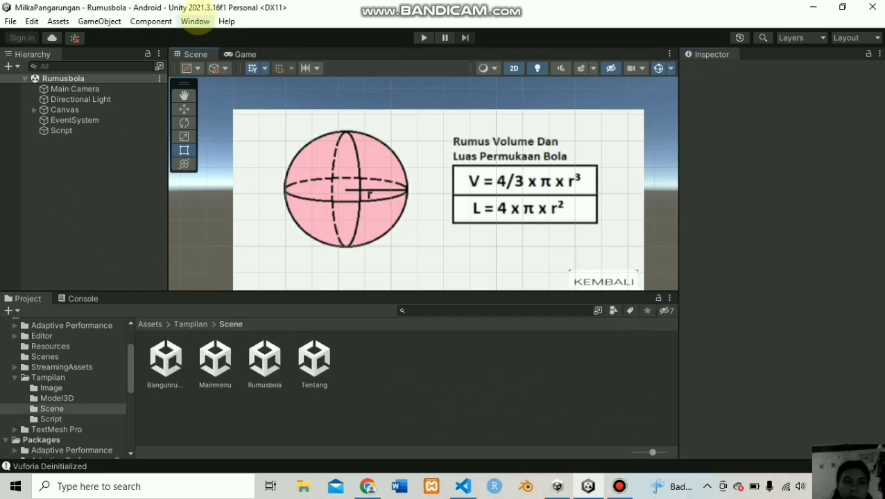
Open the Vuforia Configuration to examine the App License Key setting.
{"action": "left_click", "coordinate": [198, 23]}
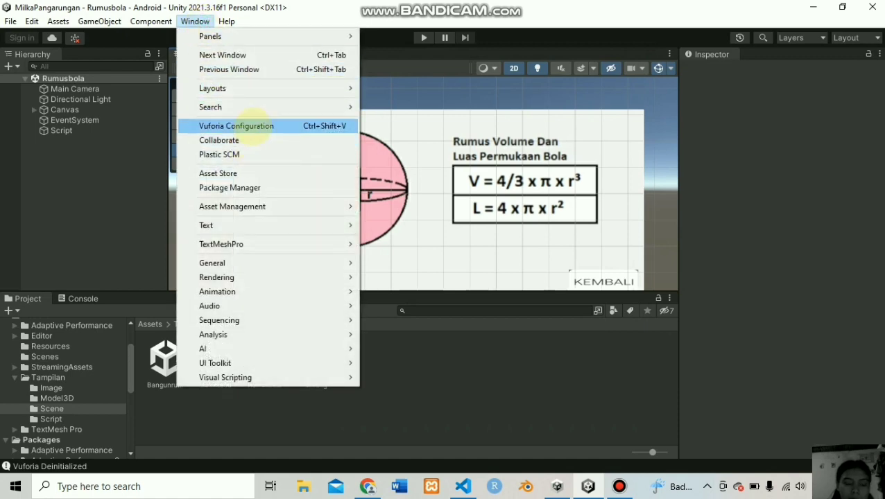
{"action": "left_click", "coordinate": [254, 126]}
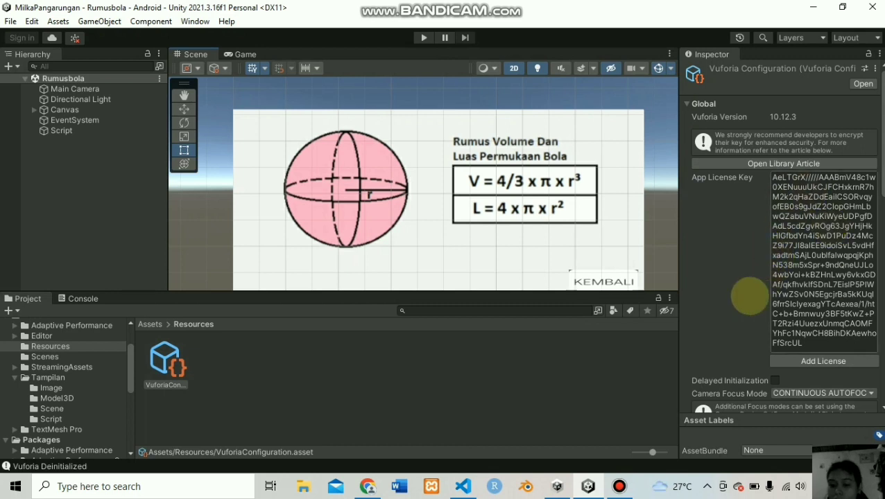
Switch to Chrome and open the Vuforia developer portal at developer.vuforia.com.
{"action": "left_click", "coordinate": [368, 486]}
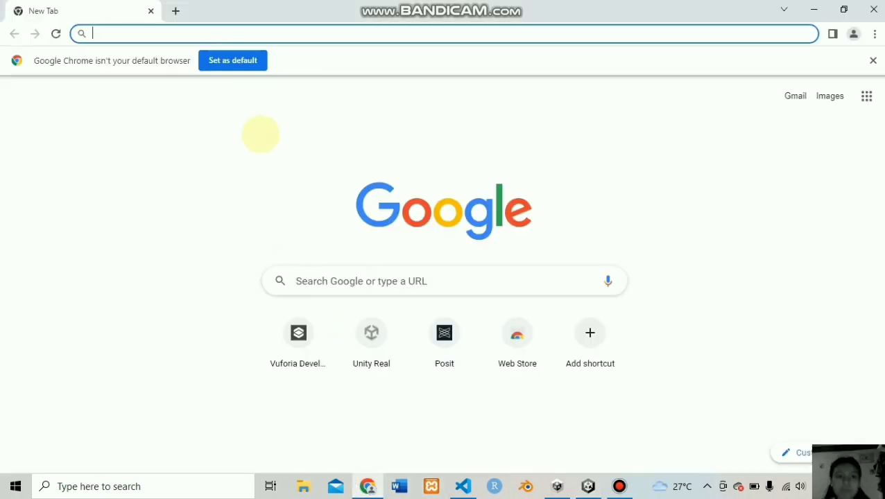
{"action": "type", "text": "developer.vuforia.com"}
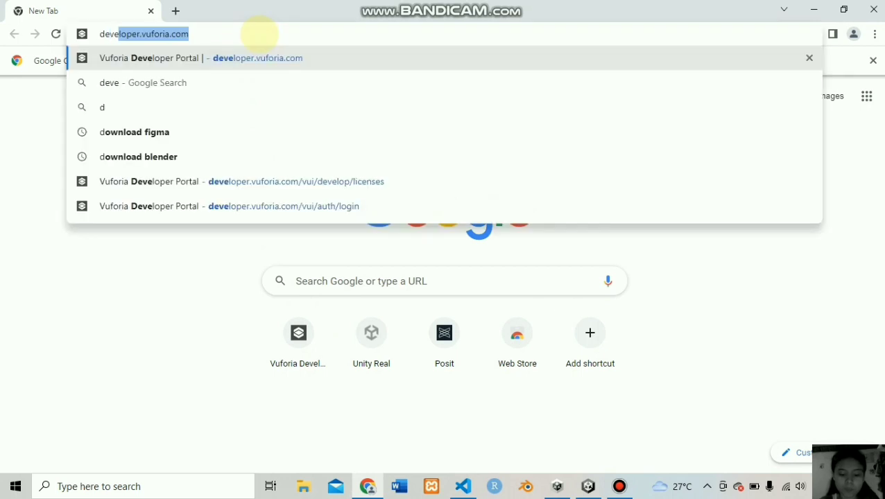
{"action": "key", "text": "Right"}
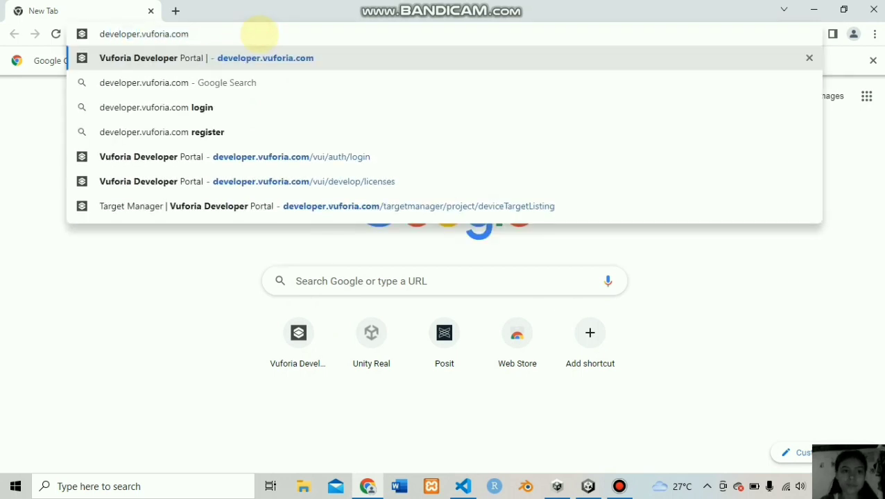
{"action": "key", "text": "Return"}
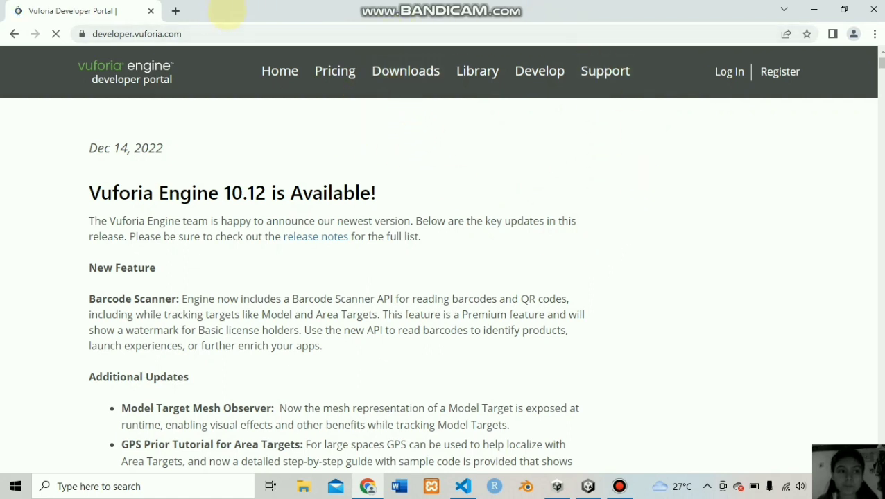
Log in to the Vuforia developer portal with the saved account e-mail and password.
{"action": "mouse_move", "coordinate": [619, 486]}
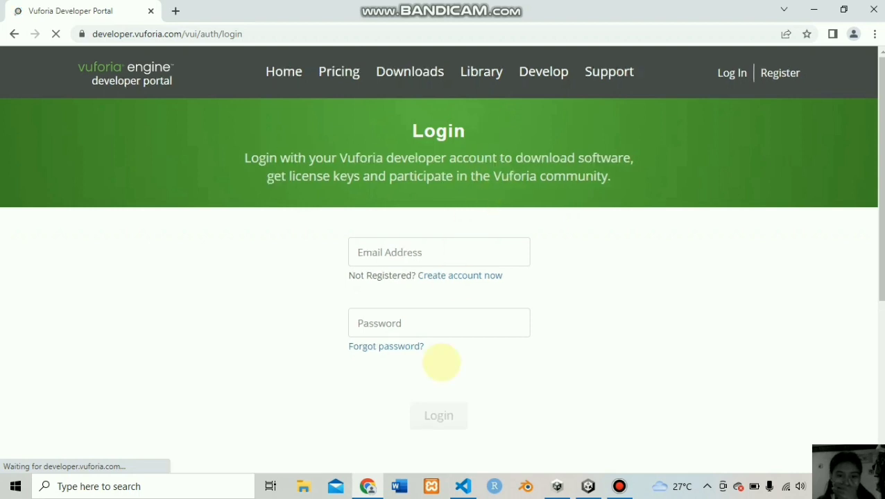
{"action": "left_click", "coordinate": [428, 326]}
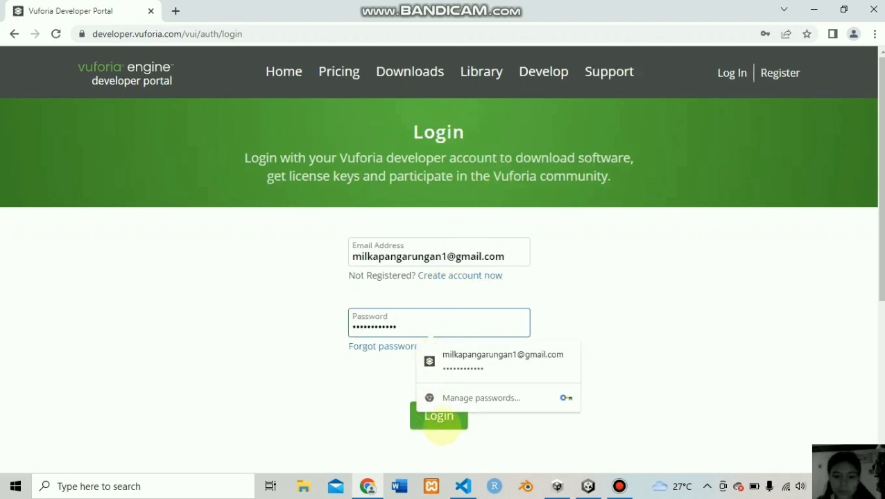
{"action": "left_click", "coordinate": [438, 418]}
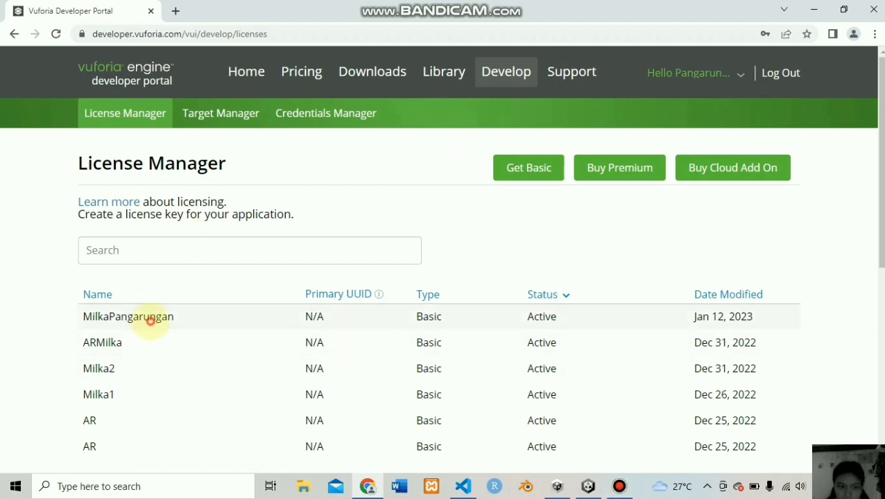
Open the license dated Jan 12, 2023, select its license key, and compare it with the App License Key field in Unity.
{"action": "left_click", "coordinate": [150, 321]}
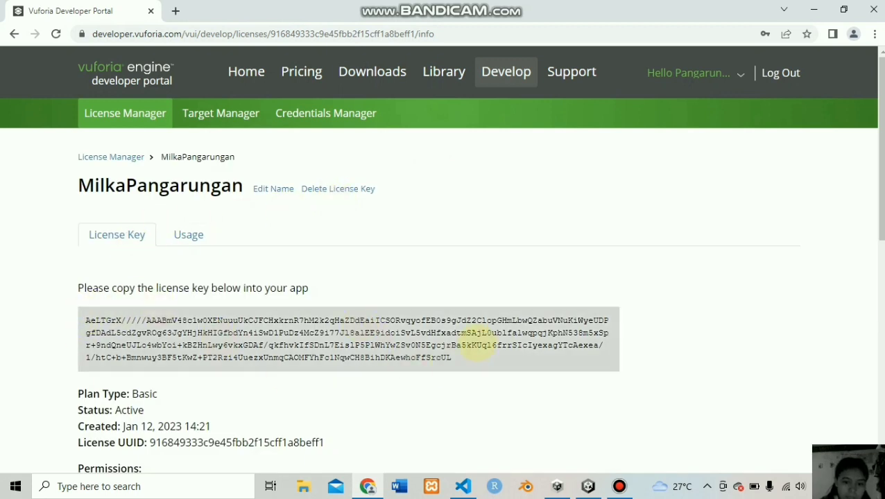
{"action": "left_click_drag", "start_coordinate": [477, 353], "coordinate": [57, 306]}
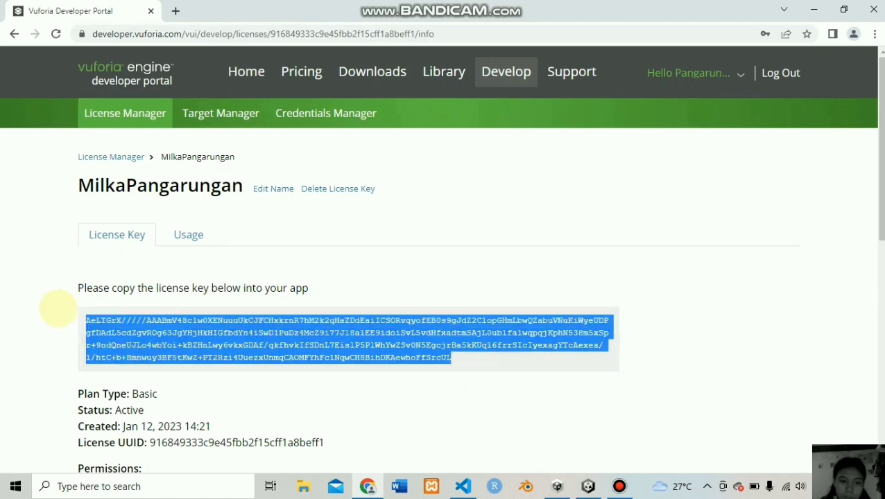
{"action": "left_click", "coordinate": [588, 486]}
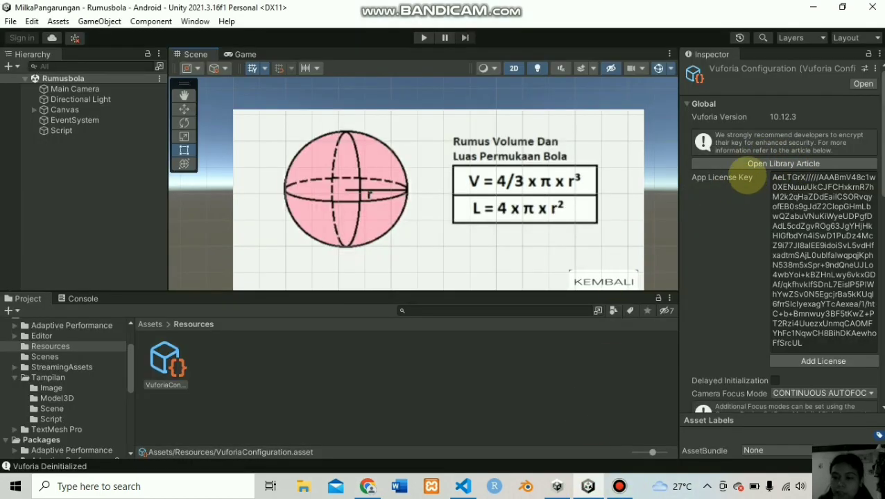
{"action": "left_click", "coordinate": [791, 305]}
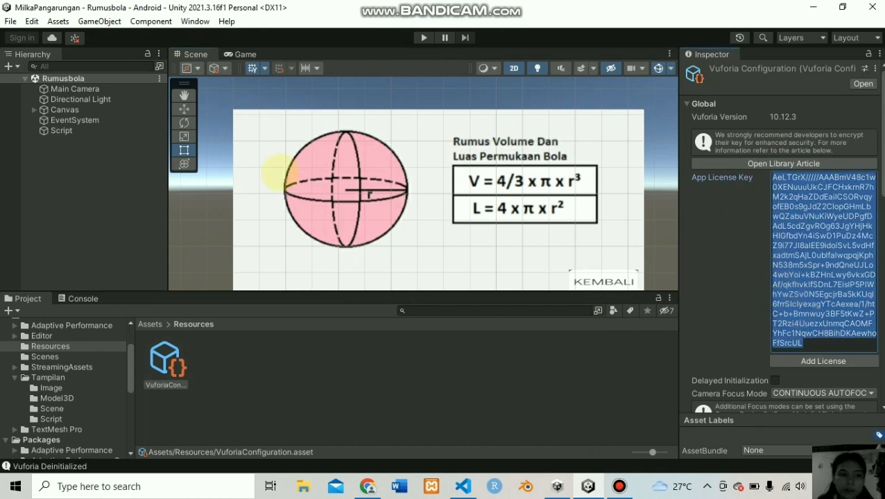
Open the Bangunruang scene from the Tampilan project's Scene folder.
{"action": "left_click", "coordinate": [109, 196]}
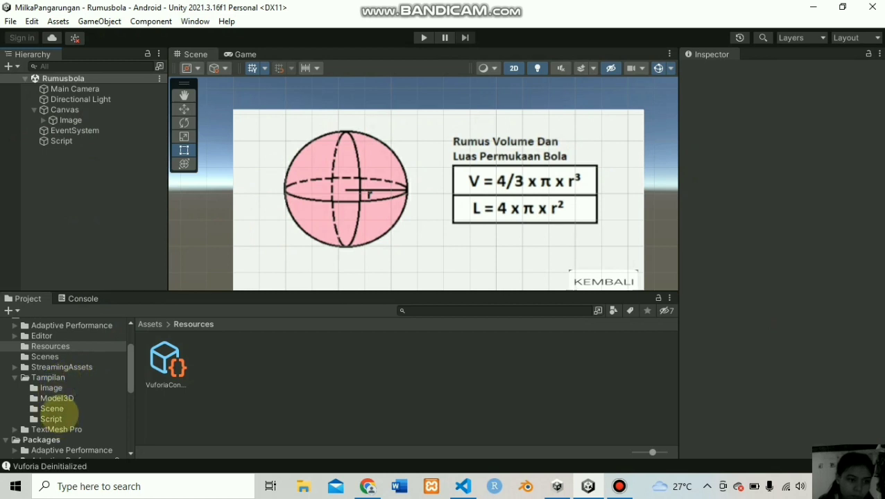
{"action": "left_click", "coordinate": [55, 408]}
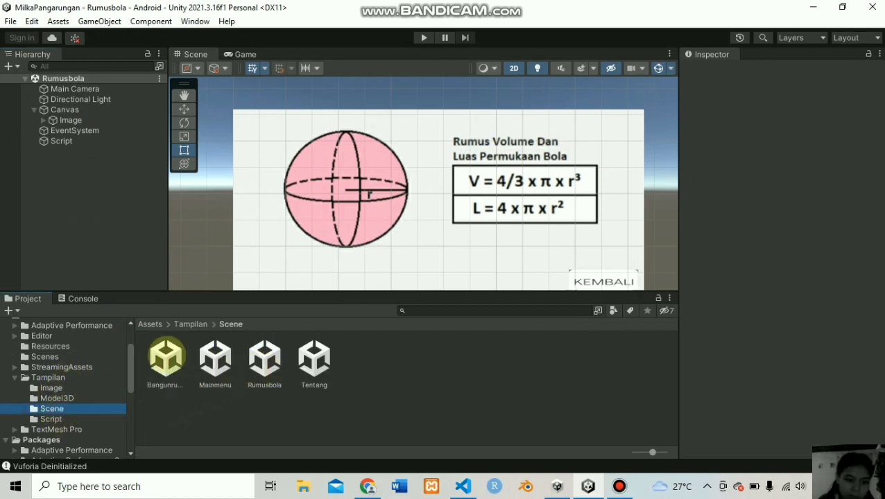
{"action": "double_click", "coordinate": [166, 359]}
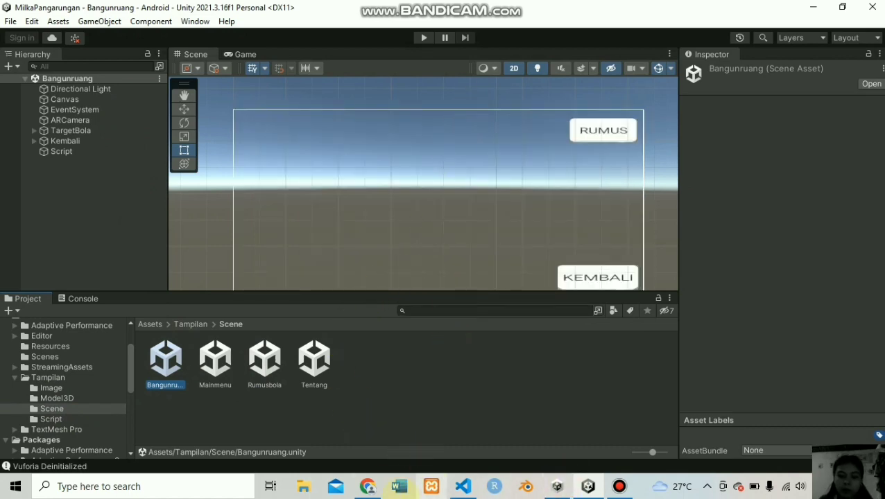
Switch to Chrome and open the Target Manager database dated Jan 12, 2023 to examine its image target.
{"action": "left_click", "coordinate": [367, 486]}
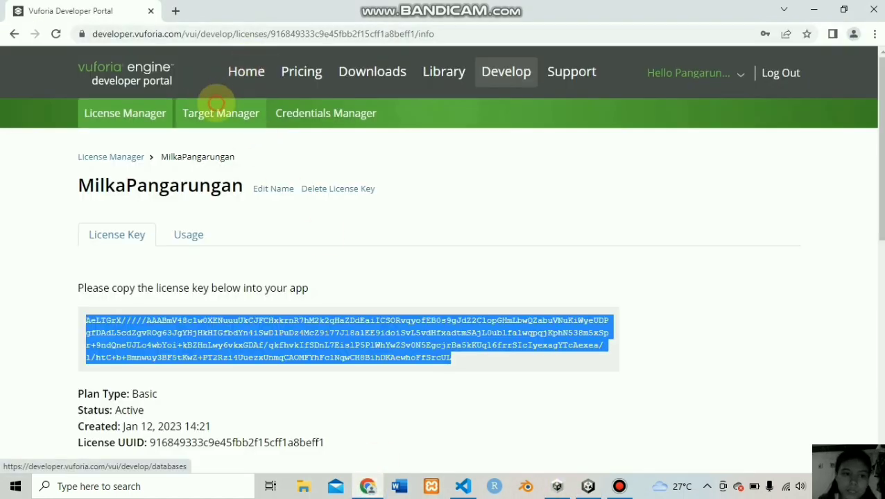
{"action": "left_click", "coordinate": [220, 113]}
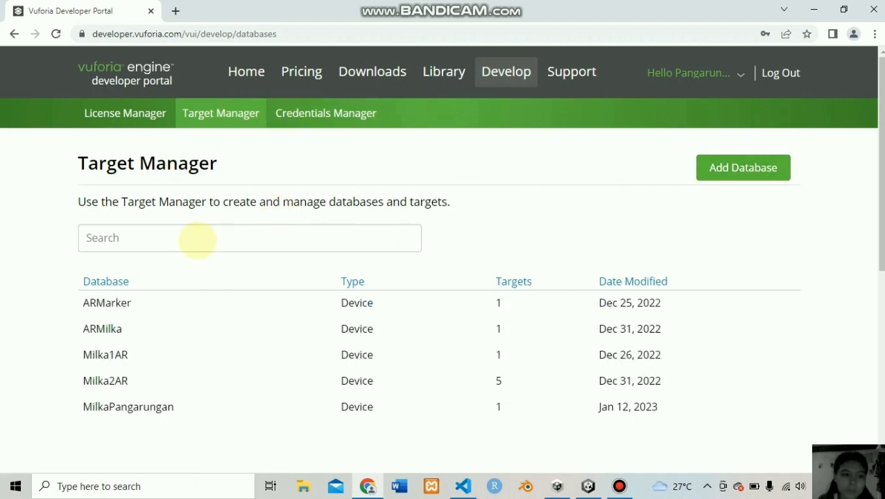
{"action": "left_click", "coordinate": [134, 408]}
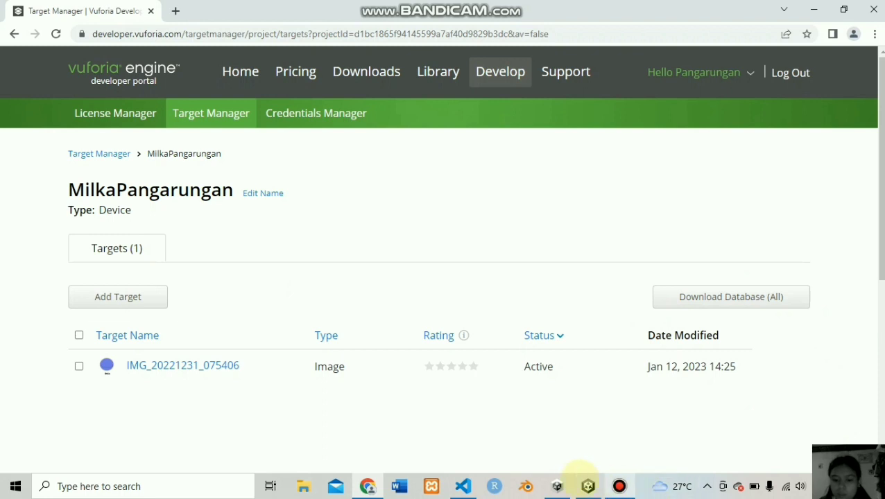
Return to Unity and examine the contents of the Tampilan project's Model3D folder.
{"action": "left_click", "coordinate": [587, 486]}
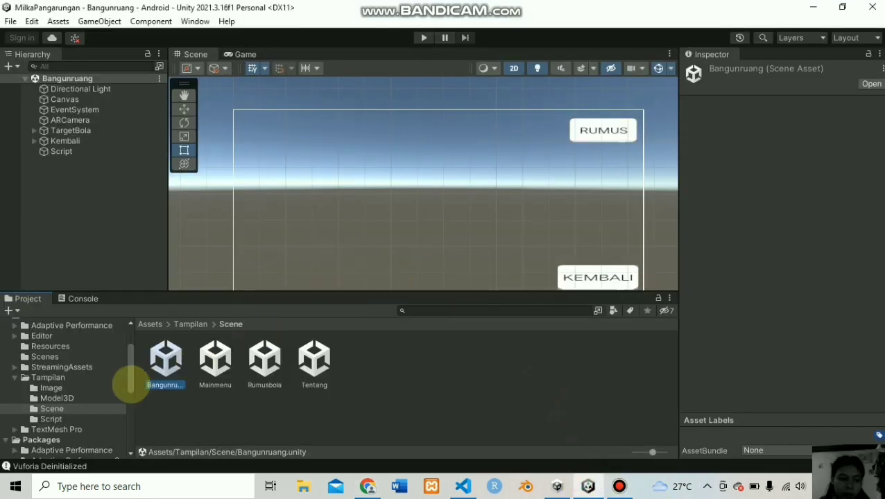
{"action": "left_click", "coordinate": [59, 398]}
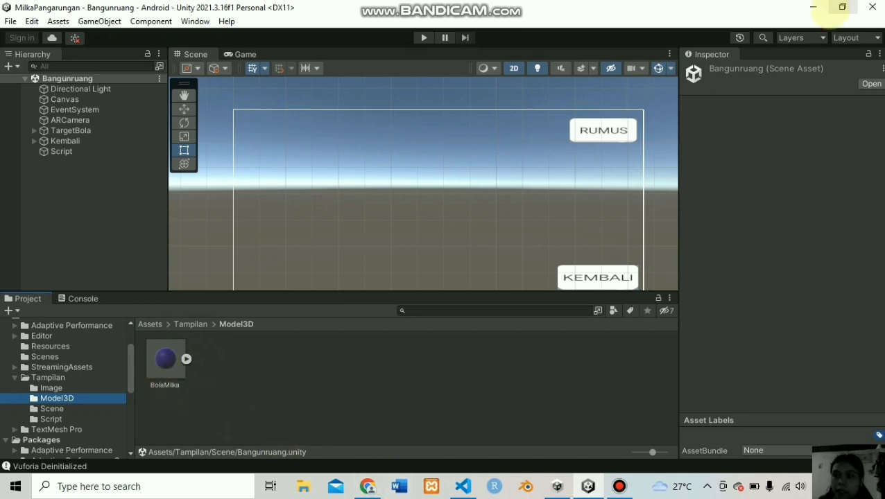
Minimize the open windows and launch Blender 3.4 from the desktop.
{"action": "left_click", "coordinate": [813, 6]}
{"action": "left_click", "coordinate": [813, 9]}
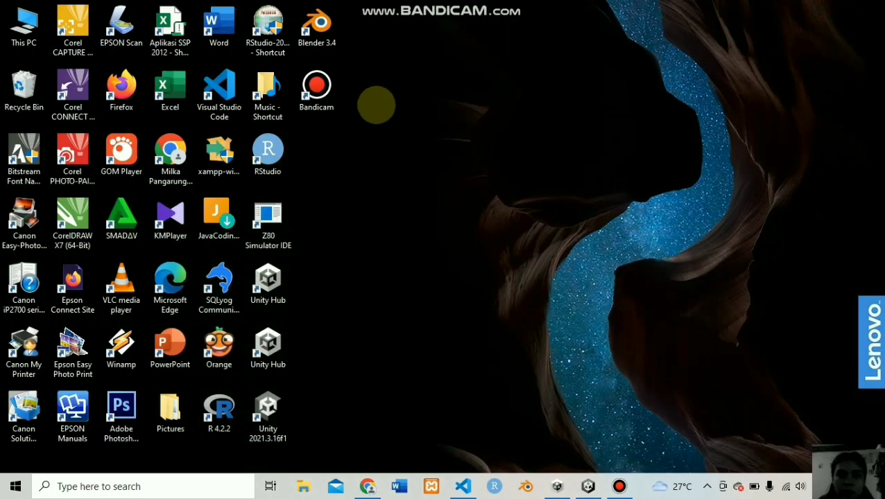
{"action": "left_click", "coordinate": [316, 27]}
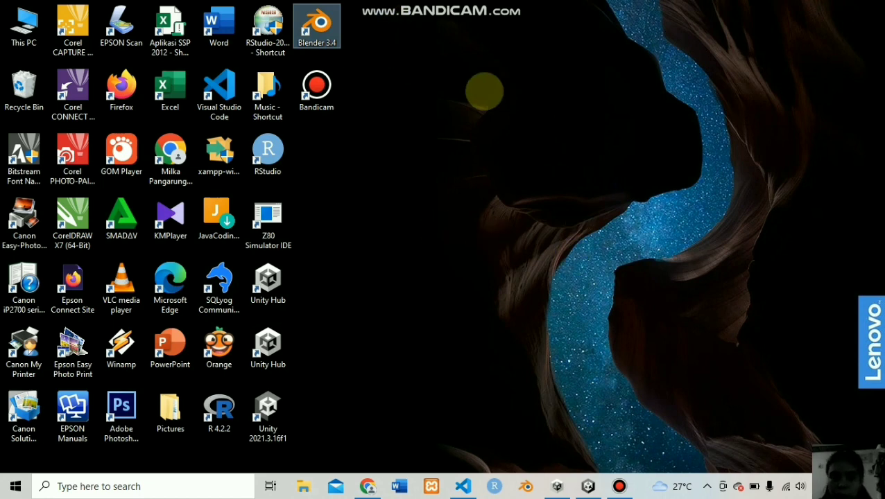
{"action": "double_click", "coordinate": [316, 24]}
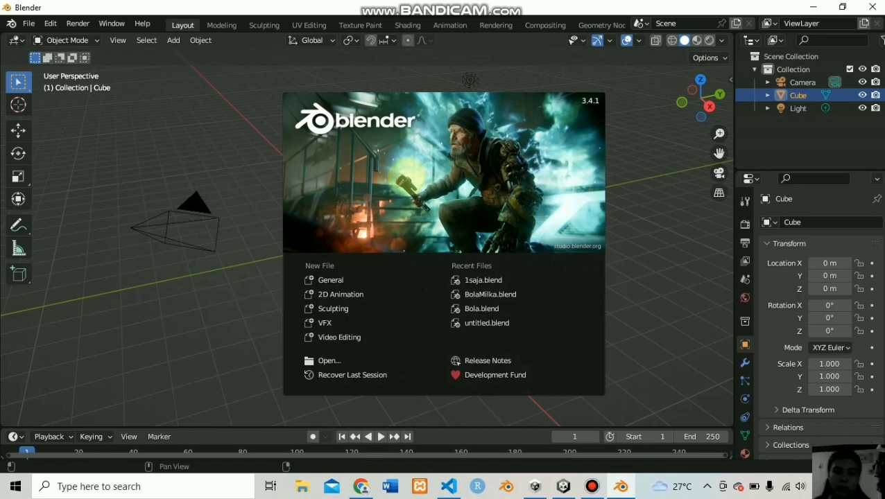
Dismiss the splash screen and delete the default cube from the Blender scene.
{"action": "left_click", "coordinate": [280, 211]}
{"action": "left_click", "coordinate": [364, 258]}
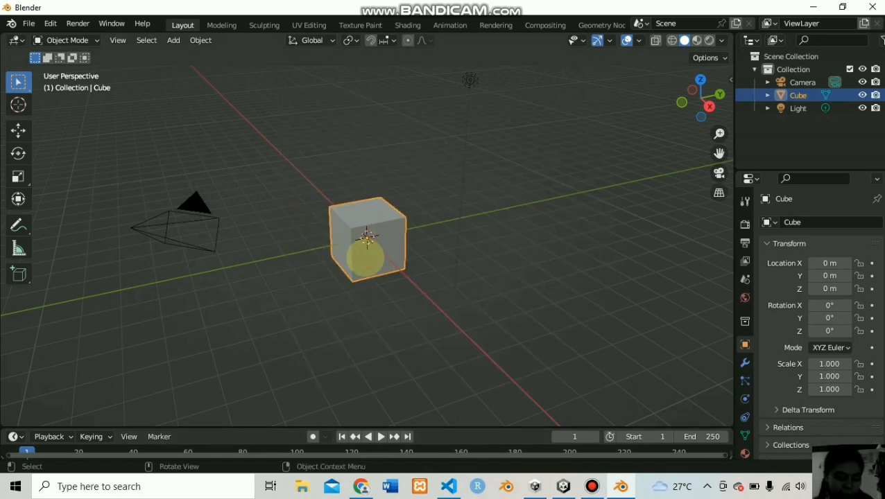
{"action": "key", "text": "x"}
{"action": "left_click", "coordinate": [365, 258]}
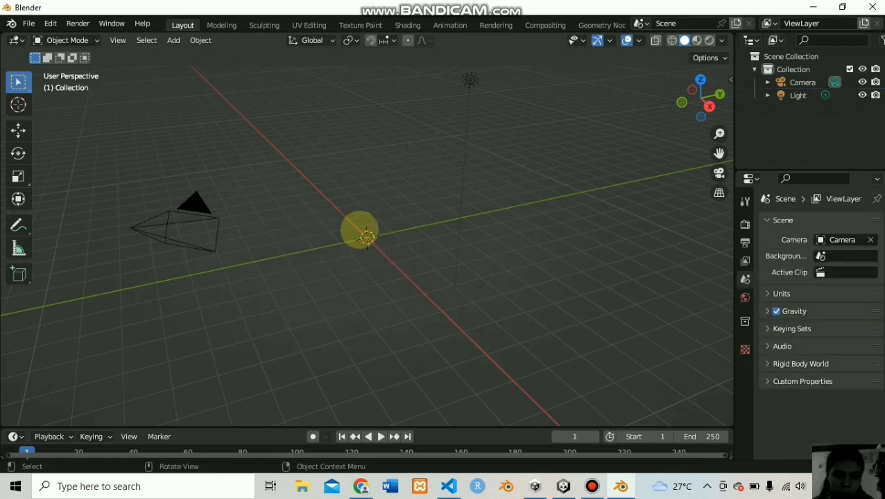
Add a UV sphere at the origin of the Blender scene.
{"action": "key", "text": "shift+a"}
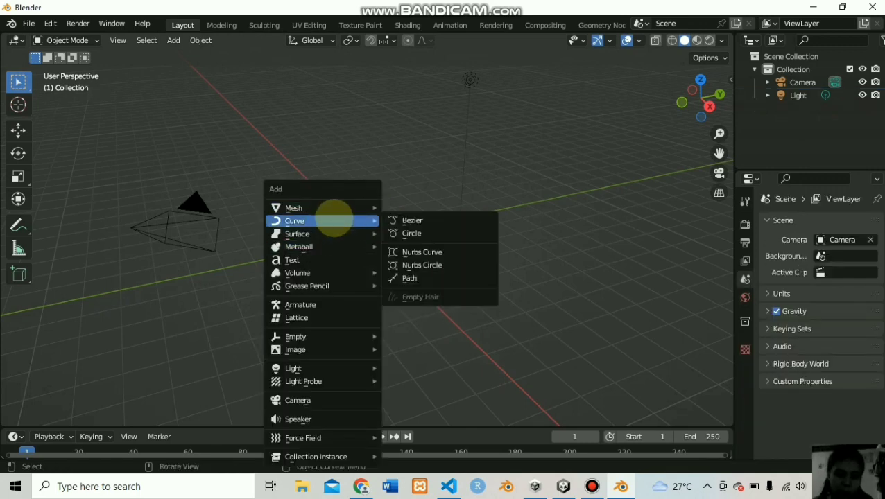
{"action": "mouse_move", "coordinate": [340, 207]}
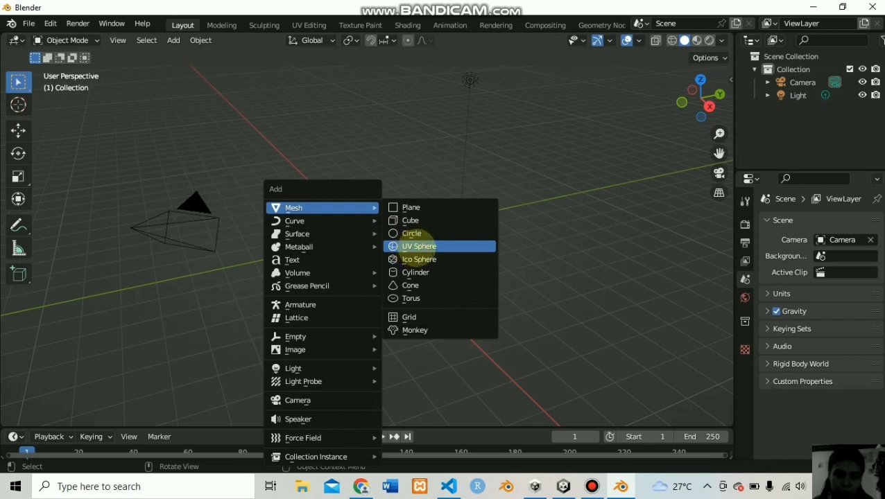
{"action": "left_click", "coordinate": [416, 247]}
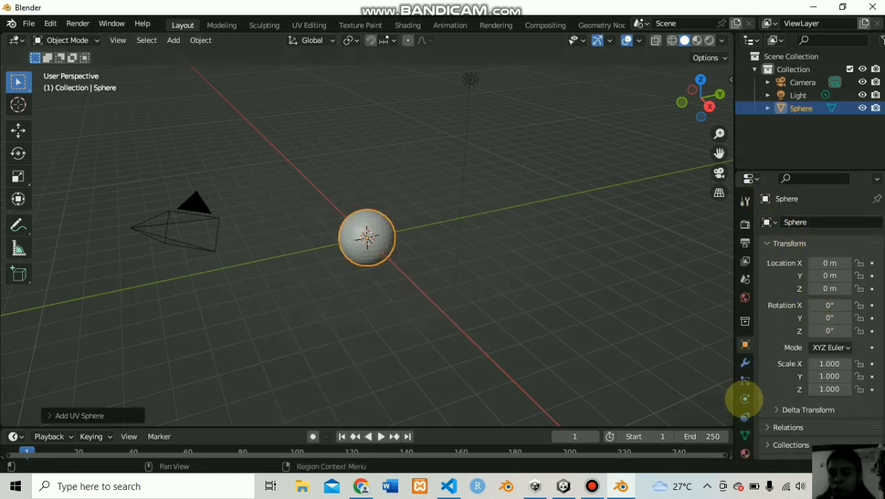
Give the sphere a new material and set its viewport display color to purple.
{"action": "left_click", "coordinate": [744, 453]}
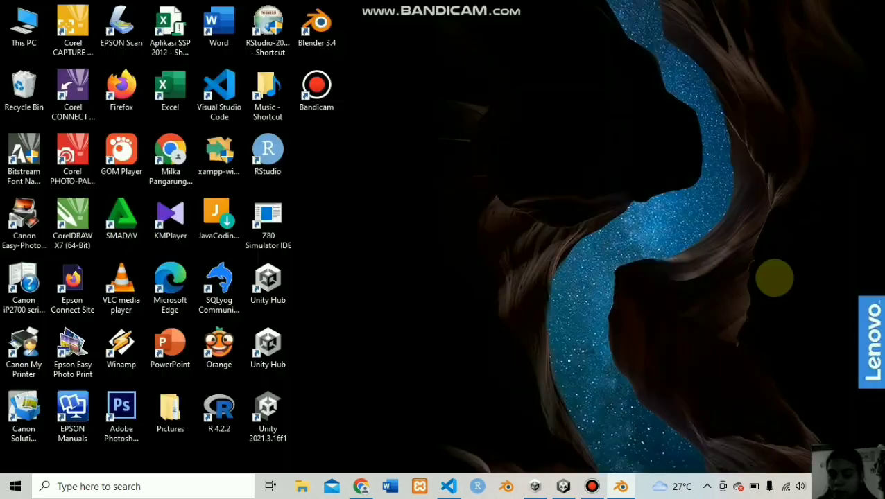
{"action": "left_click", "coordinate": [774, 278]}
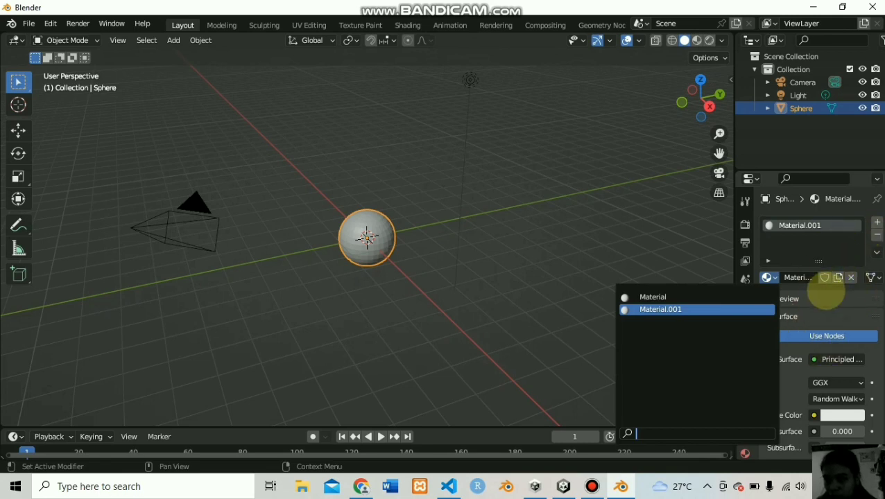
{"action": "left_click", "coordinate": [827, 297]}
{"action": "scroll", "coordinate": [828, 297], "scroll_direction": "down", "scroll_amount": 10}
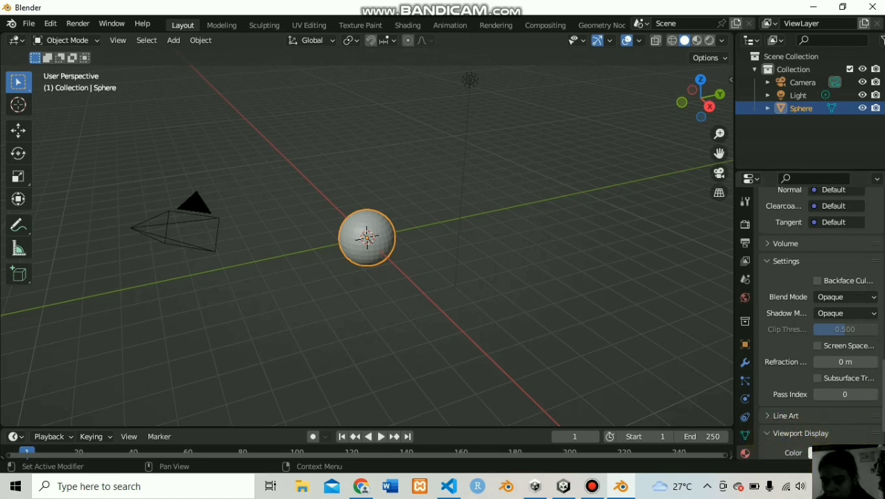
{"action": "scroll", "coordinate": [836, 392], "scroll_direction": "down", "scroll_amount": 3}
{"action": "left_click", "coordinate": [825, 369]}
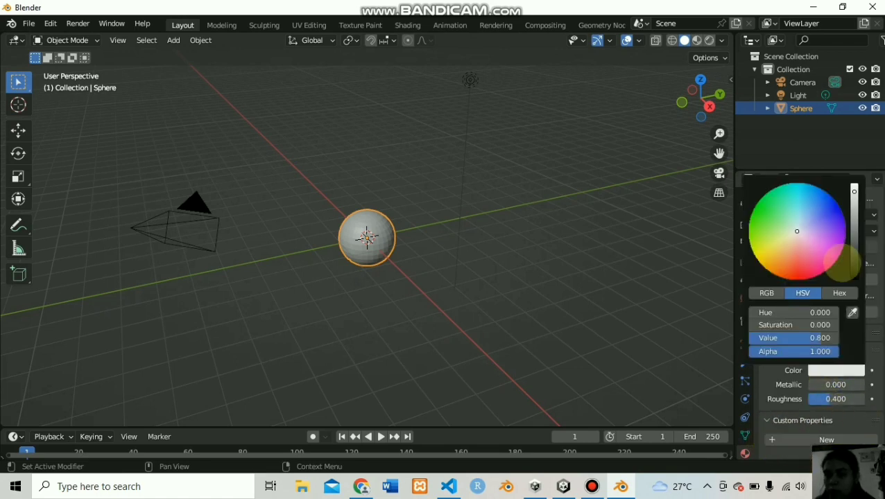
{"action": "left_click", "coordinate": [822, 267]}
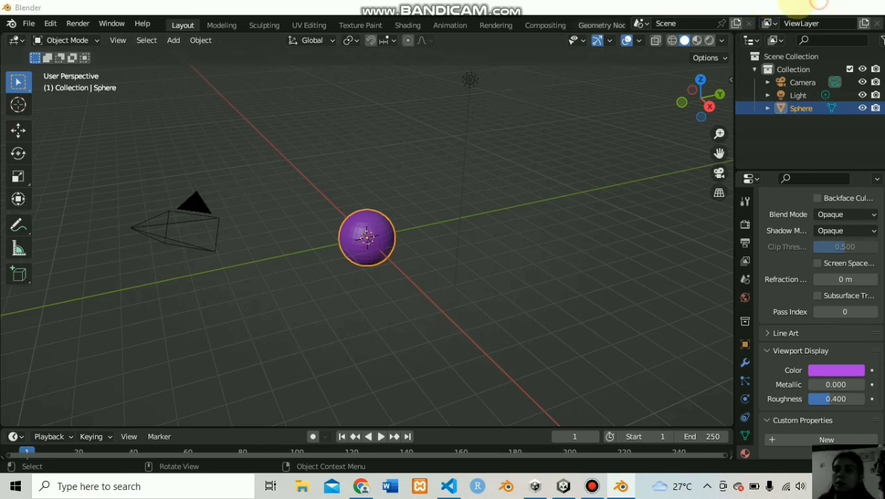
Examine the file formats available for exporting the purple sphere.
{"action": "left_click", "coordinate": [809, 6]}
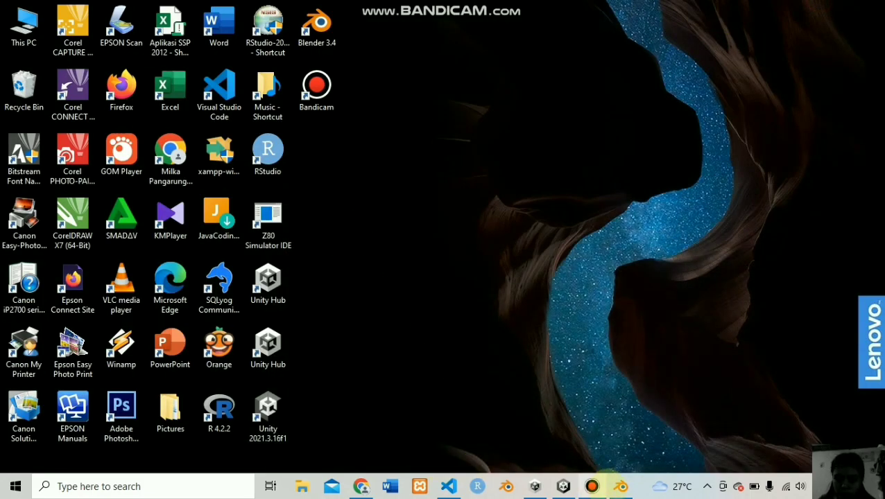
{"action": "left_click", "coordinate": [619, 486]}
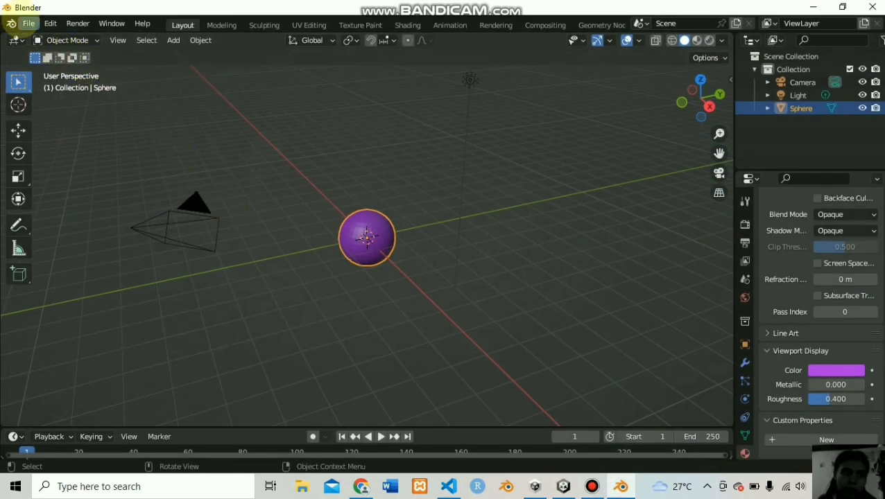
{"action": "left_click", "coordinate": [11, 23]}
{"action": "left_click", "coordinate": [11, 23]}
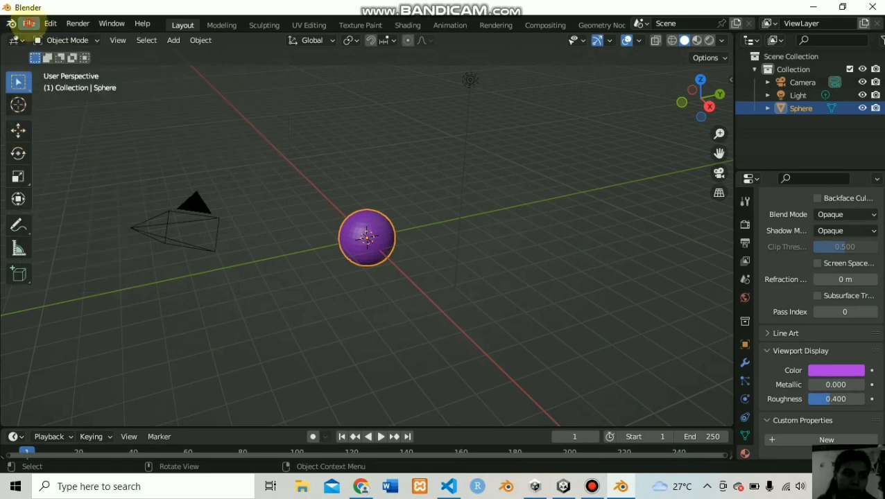
{"action": "left_click", "coordinate": [29, 23]}
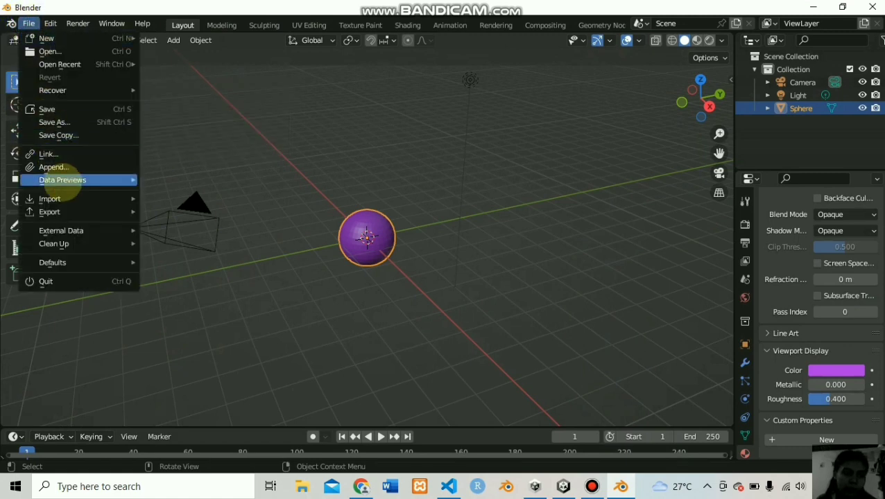
{"action": "mouse_move", "coordinate": [70, 210]}
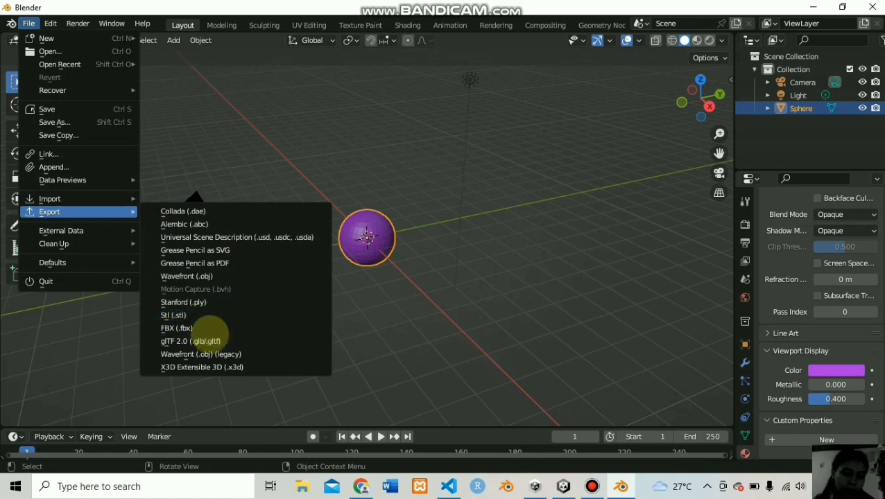
{"action": "left_click", "coordinate": [497, 194]}
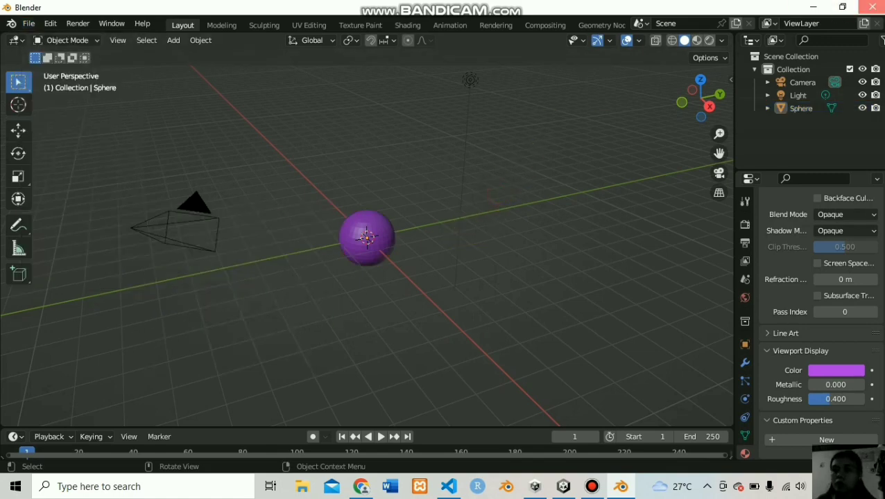
Close Blender and switch to File Explorer to open the AR subfolder stored within Documents.
{"action": "left_click", "coordinate": [872, 7]}
{"action": "left_click", "coordinate": [478, 267]}
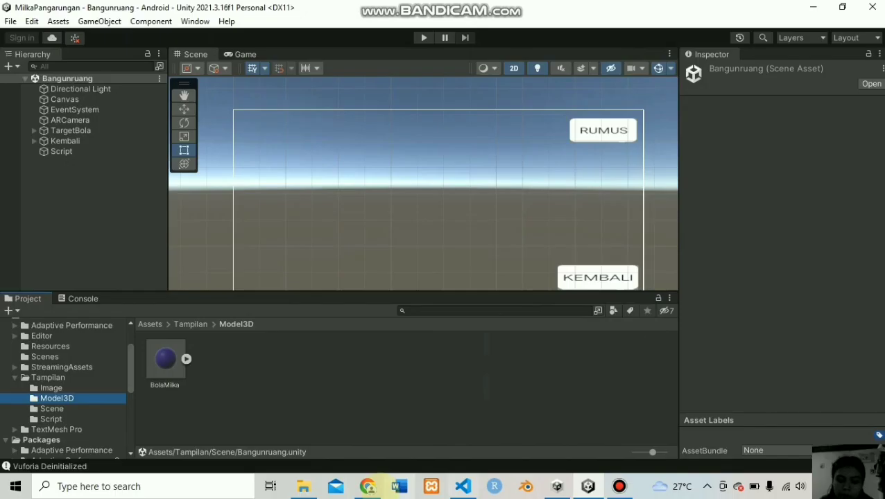
{"action": "mouse_move", "coordinate": [303, 486]}
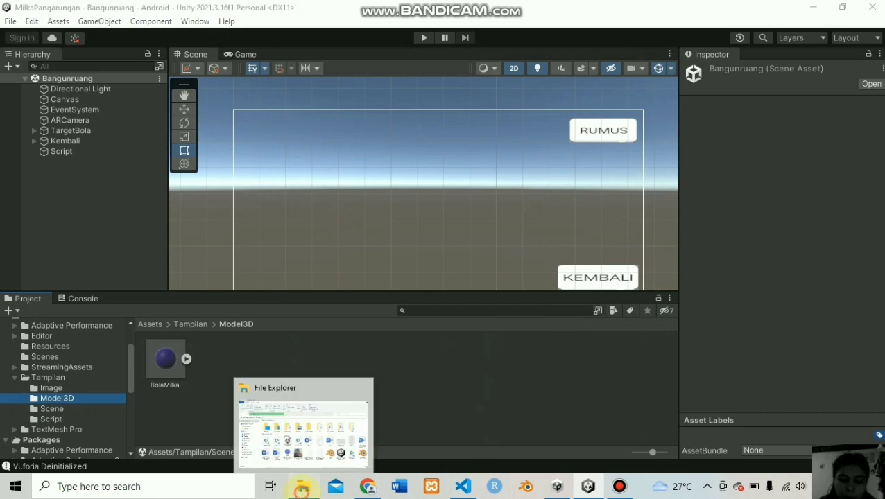
{"action": "left_click", "coordinate": [295, 426]}
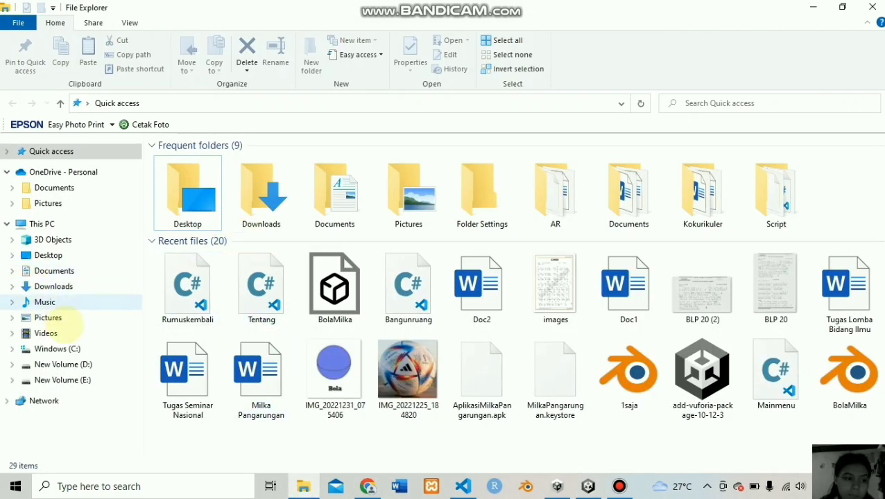
{"action": "left_click", "coordinate": [72, 272]}
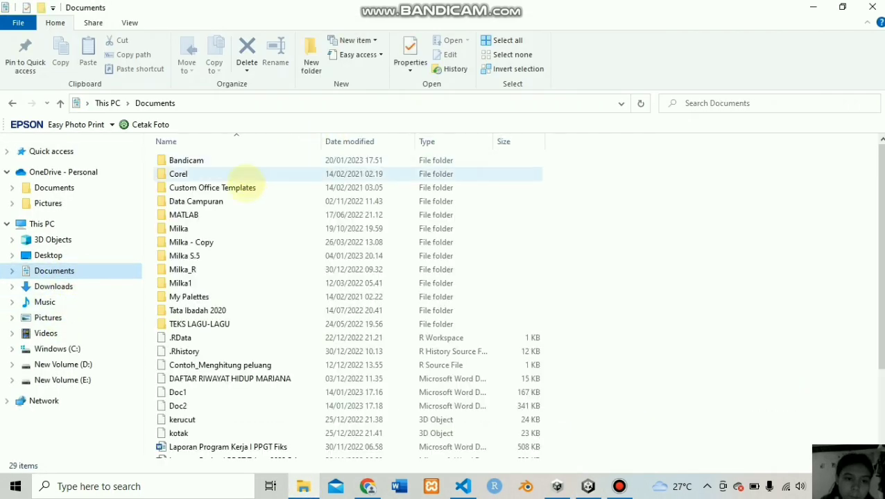
{"action": "double_click", "coordinate": [211, 259]}
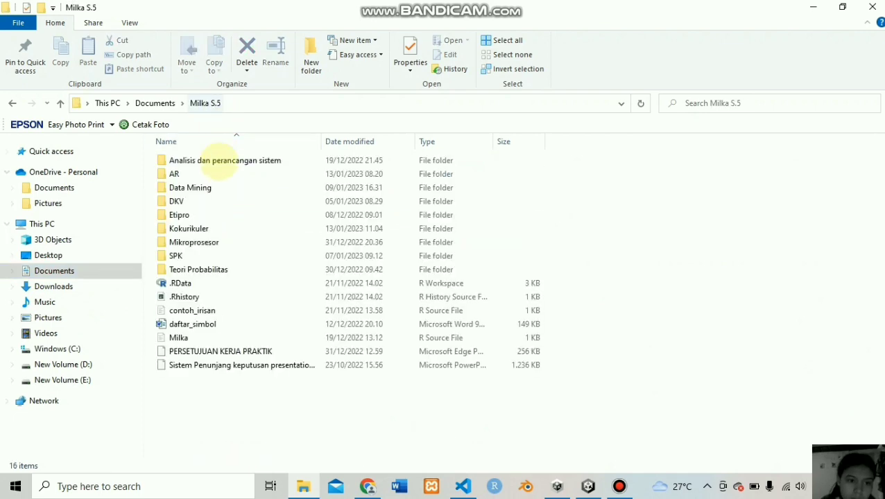
{"action": "left_click", "coordinate": [217, 174]}
{"action": "double_click", "coordinate": [218, 174]}
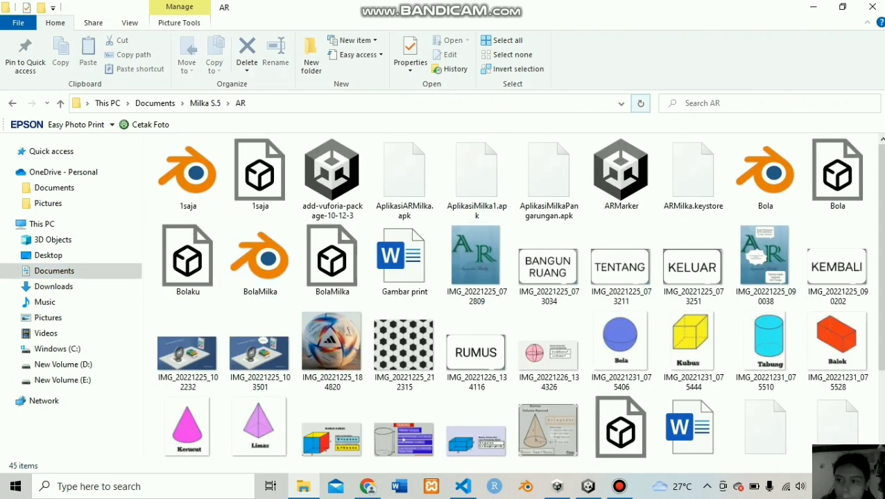
Locate the exported 3D ball model file in the AR folder, select it, and return to Unity.
{"action": "scroll", "coordinate": [518, 295], "scroll_direction": "down", "scroll_amount": 1}
{"action": "scroll", "coordinate": [519, 294], "scroll_direction": "up", "scroll_amount": 1}
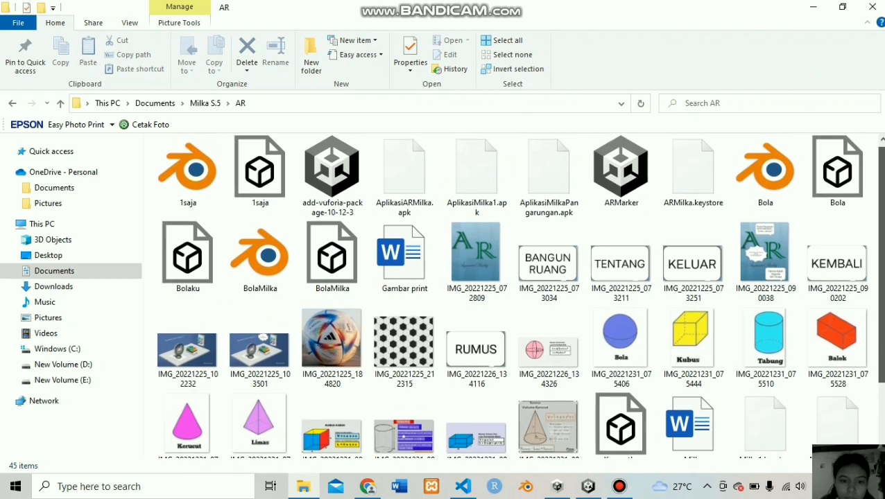
{"action": "scroll", "coordinate": [518, 295], "scroll_direction": "down", "scroll_amount": 2}
{"action": "scroll", "coordinate": [260, 188], "scroll_direction": "up", "scroll_amount": 1}
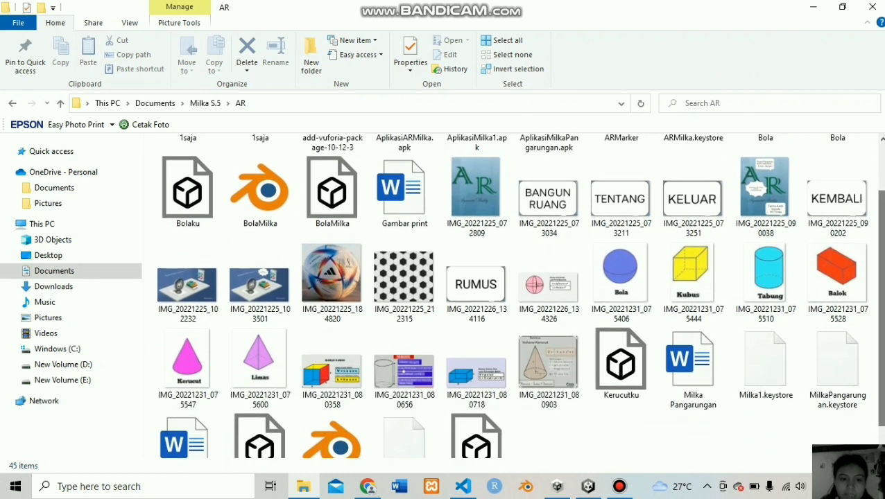
{"action": "left_click", "coordinate": [335, 196]}
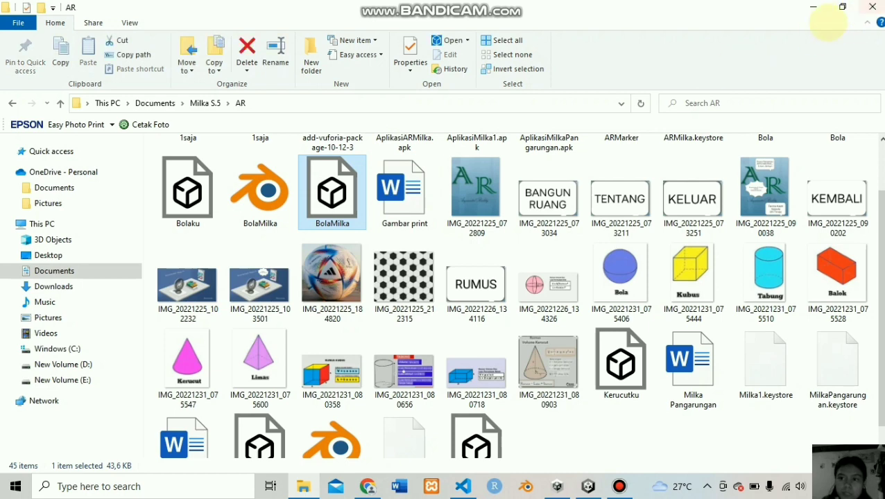
{"action": "left_click", "coordinate": [841, 7]}
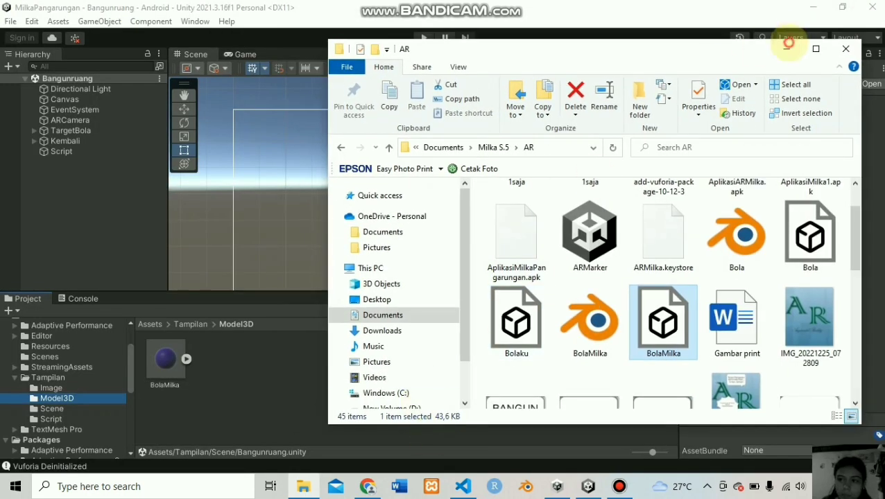
{"action": "left_click", "coordinate": [788, 43]}
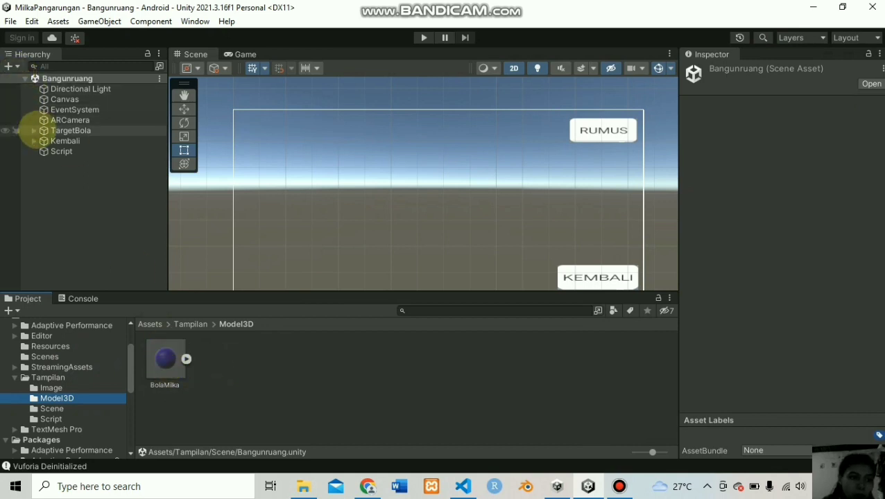
Expand TargetBola to inspect its Canvas and ButtonRumus, and view the button images in the Tampilan Image folder.
{"action": "left_click_drag", "start_coordinate": [33, 131], "coordinate": [59, 152]}
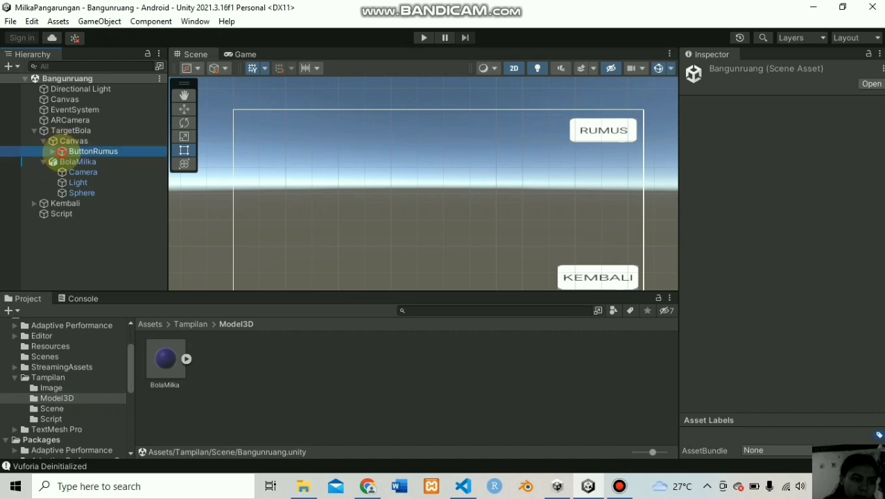
{"action": "left_click", "coordinate": [68, 148]}
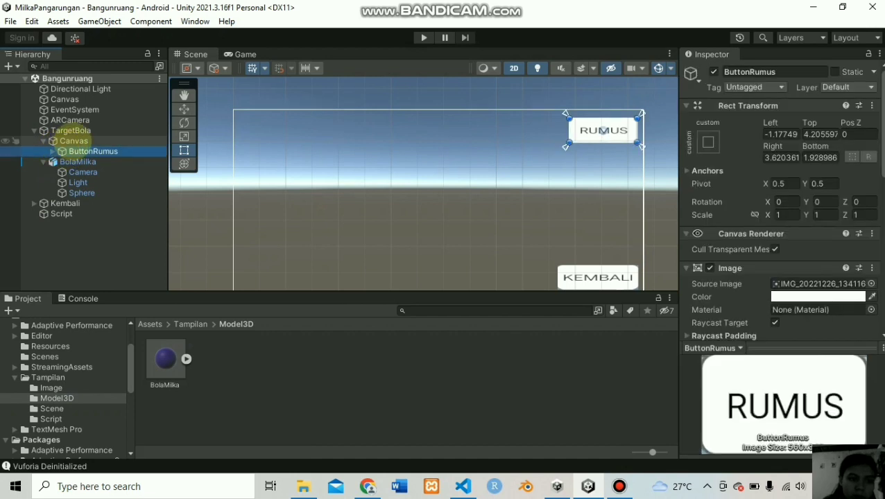
{"action": "left_click", "coordinate": [72, 140]}
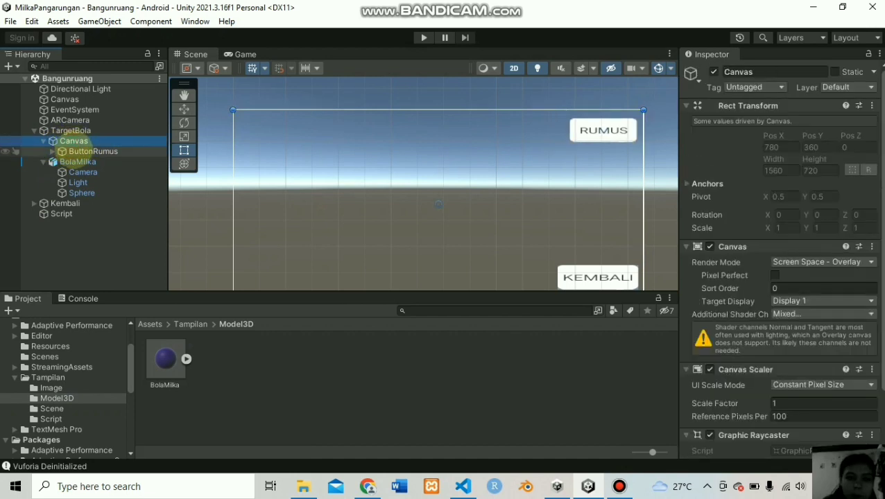
{"action": "left_click", "coordinate": [73, 151]}
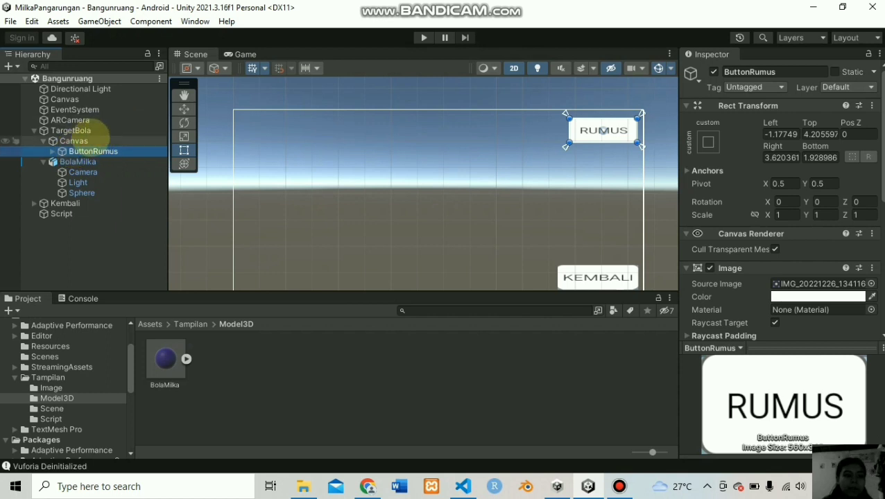
{"action": "left_click", "coordinate": [99, 131]}
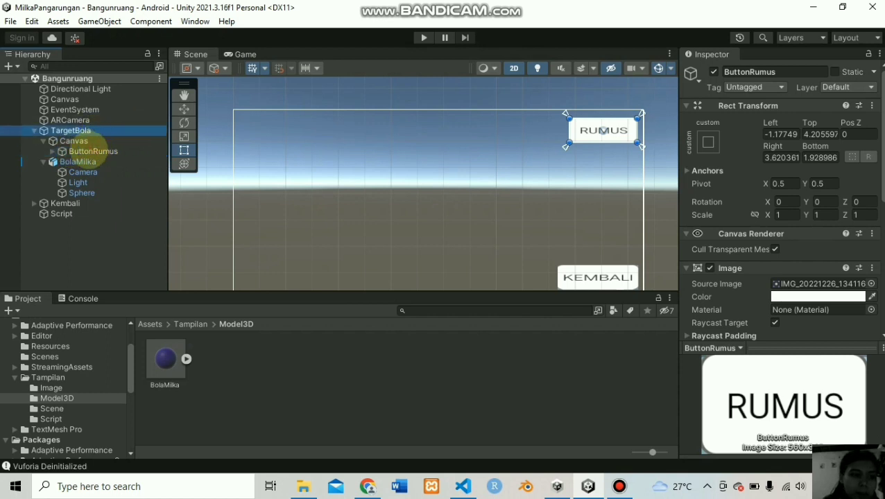
{"action": "left_click", "coordinate": [50, 141]}
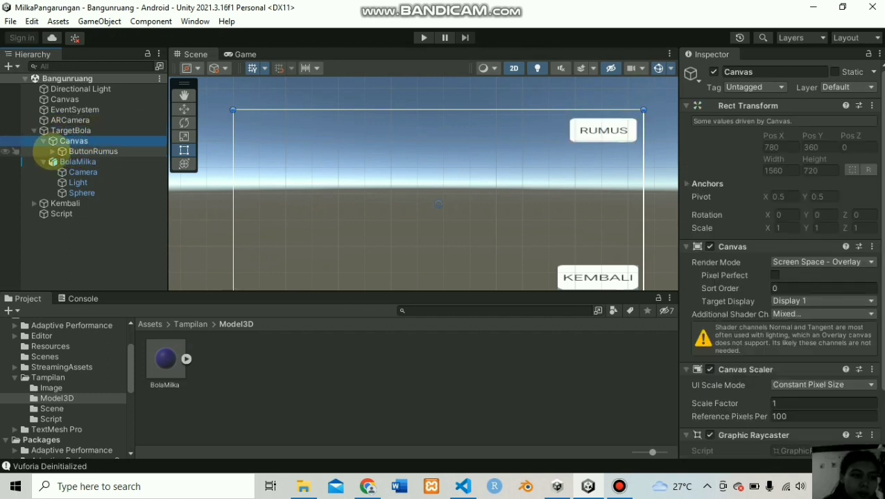
{"action": "left_click", "coordinate": [53, 151]}
{"action": "left_click", "coordinate": [92, 151]}
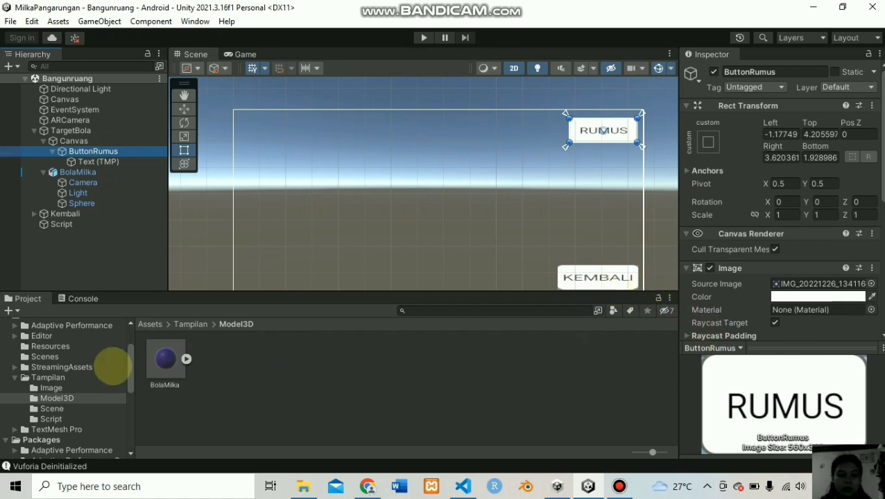
{"action": "left_click", "coordinate": [109, 388]}
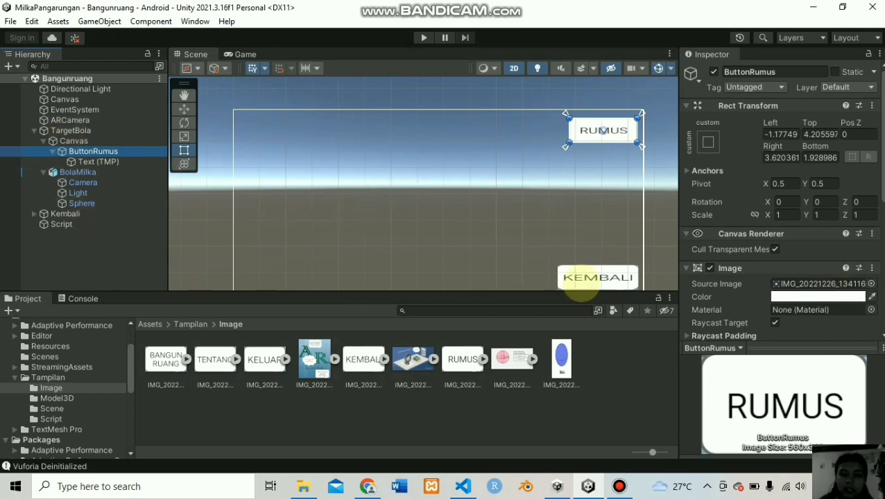
Expand the Kembali canvas in the Bangunruang scene and inspect its ButtonKembali properties.
{"action": "left_click", "coordinate": [81, 215]}
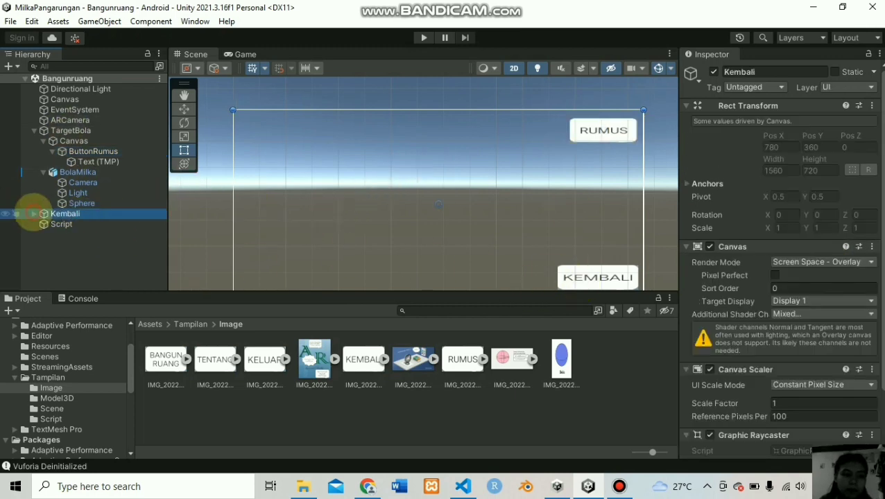
{"action": "left_click", "coordinate": [33, 213]}
{"action": "left_click", "coordinate": [43, 225]}
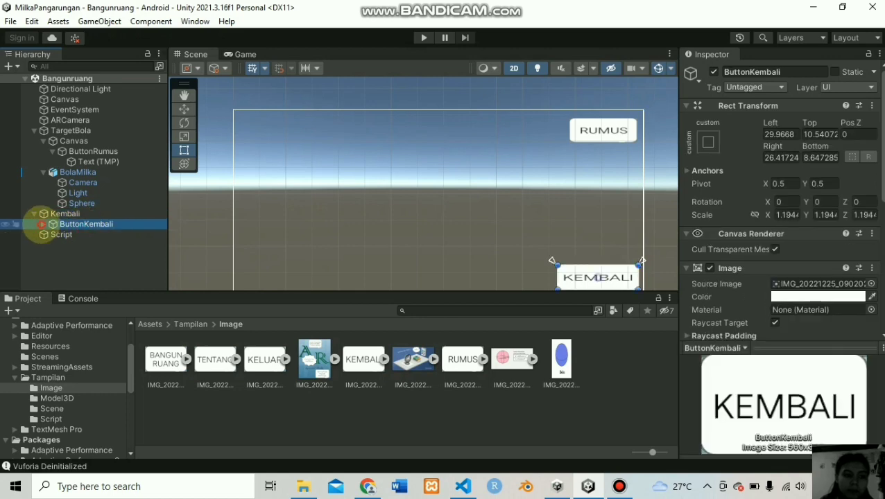
Expand ButtonKembali, inspect the Script object, and view the Bangunruang script from the Tampilan Script folder in Visual Studio Code before returning to Unity.
{"action": "left_click", "coordinate": [43, 224]}
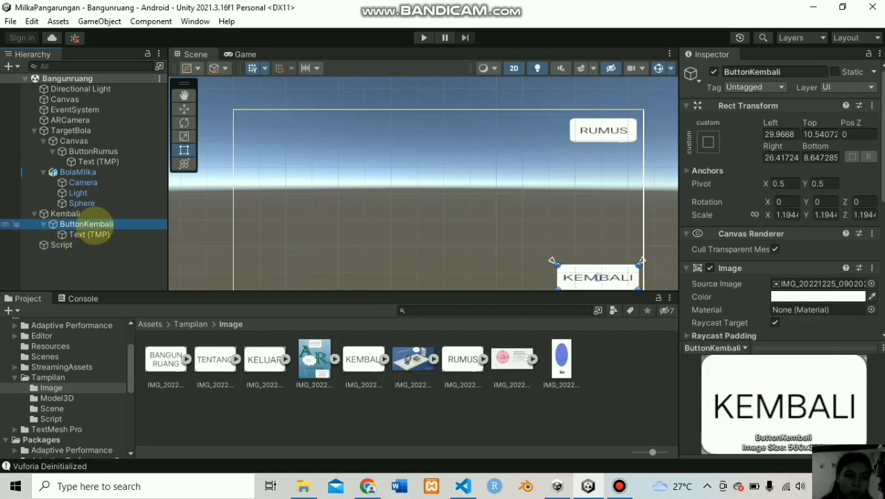
{"action": "left_click", "coordinate": [97, 245]}
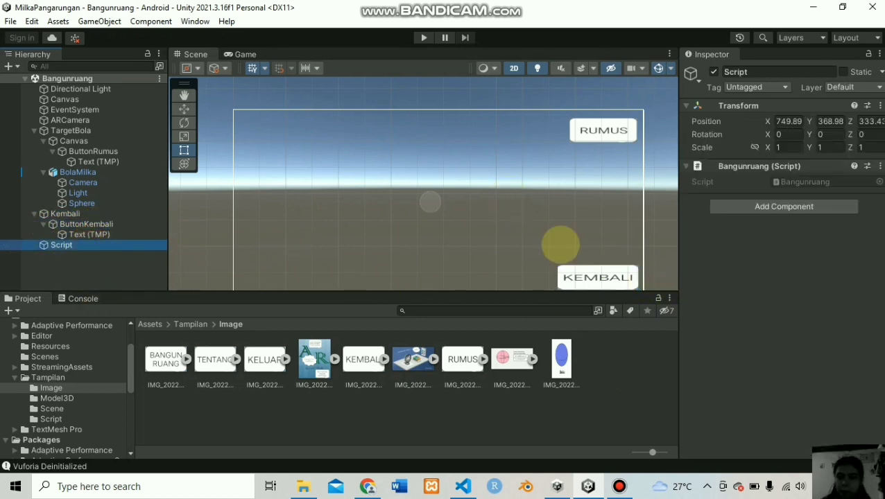
{"action": "left_click", "coordinate": [69, 420]}
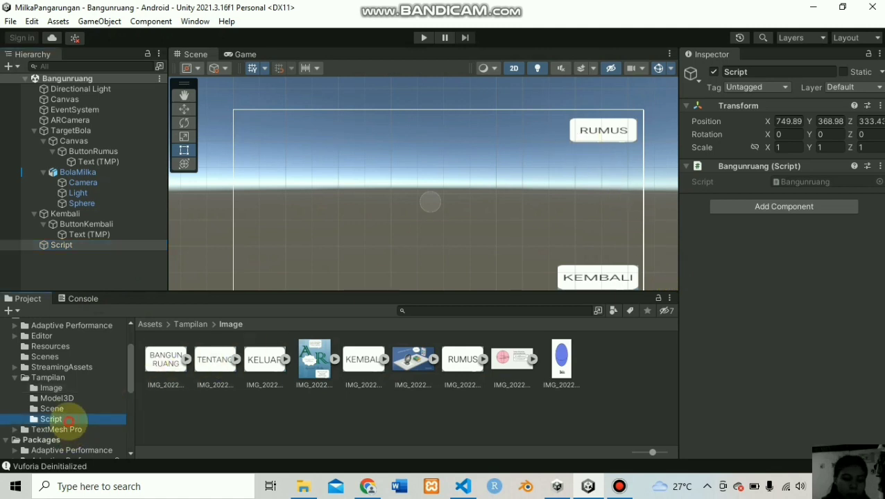
{"action": "left_click", "coordinate": [170, 364]}
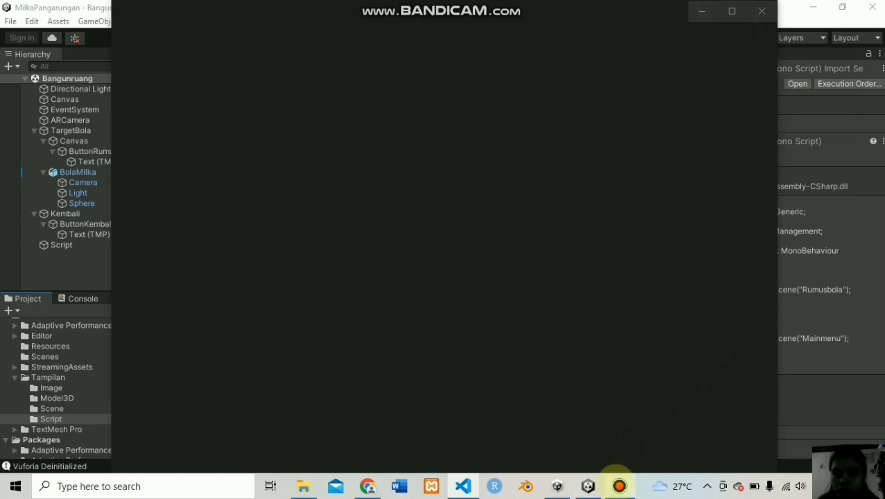
{"action": "mouse_move", "coordinate": [620, 486]}
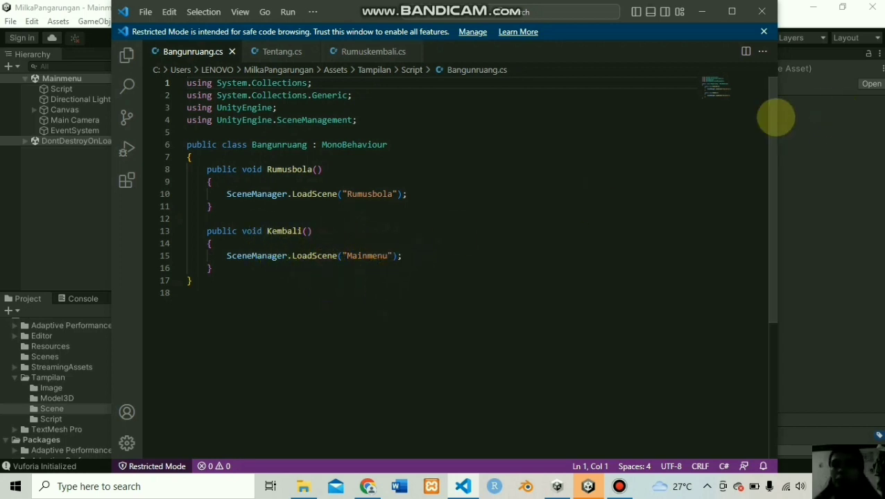
{"action": "left_click", "coordinate": [706, 13]}
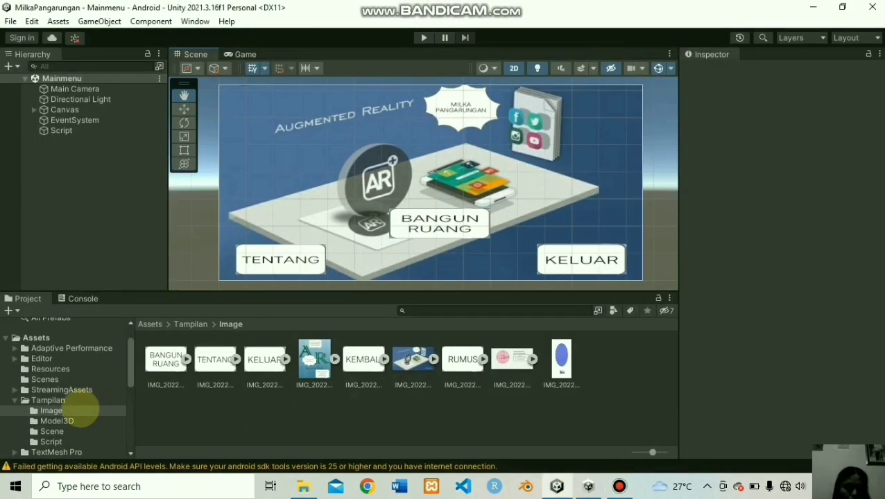
Browse the Model3D, Script and Scene folders under Tampilan, and open the Bangunruang scene.
{"action": "left_click", "coordinate": [58, 421]}
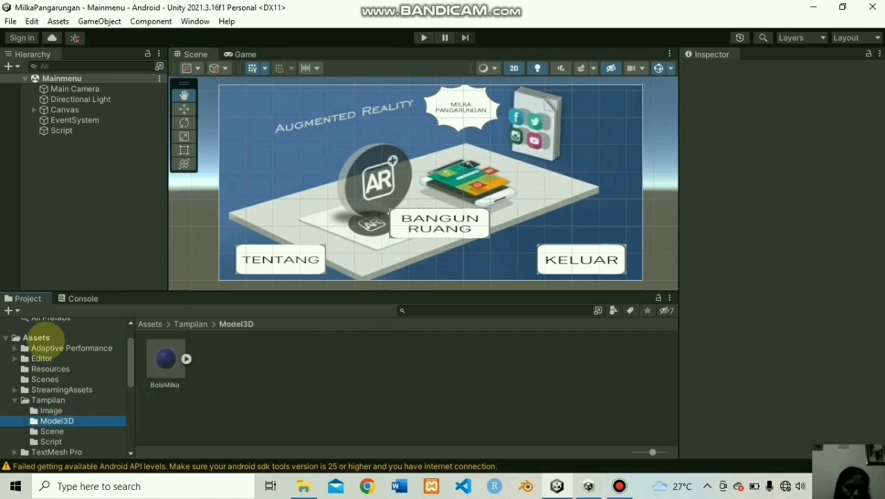
{"action": "left_click", "coordinate": [61, 441]}
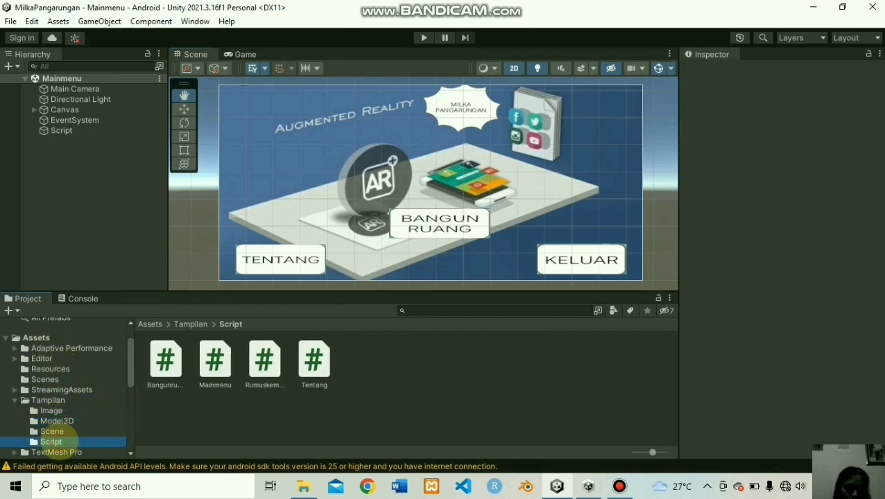
{"action": "left_click", "coordinate": [70, 431]}
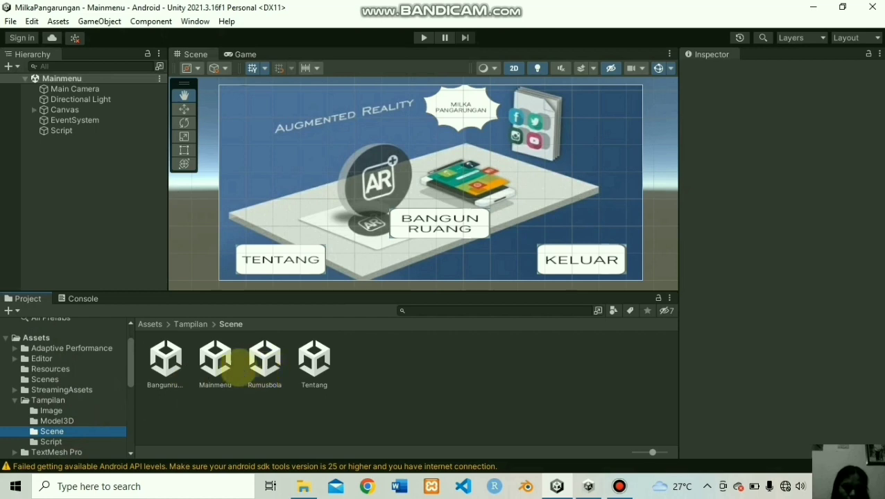
{"action": "double_click", "coordinate": [167, 359]}
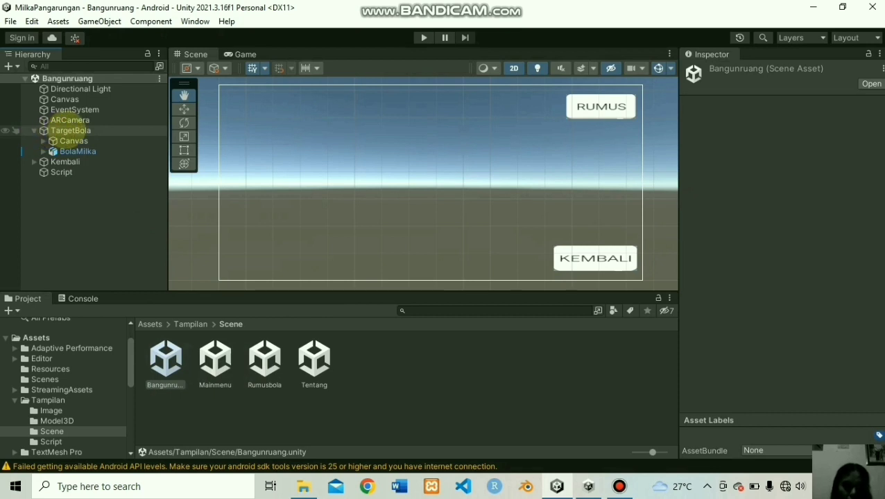
Frame TargetBola in the Bangunruang scene and switch the Scene view to 3D to look around it.
{"action": "double_click", "coordinate": [70, 130]}
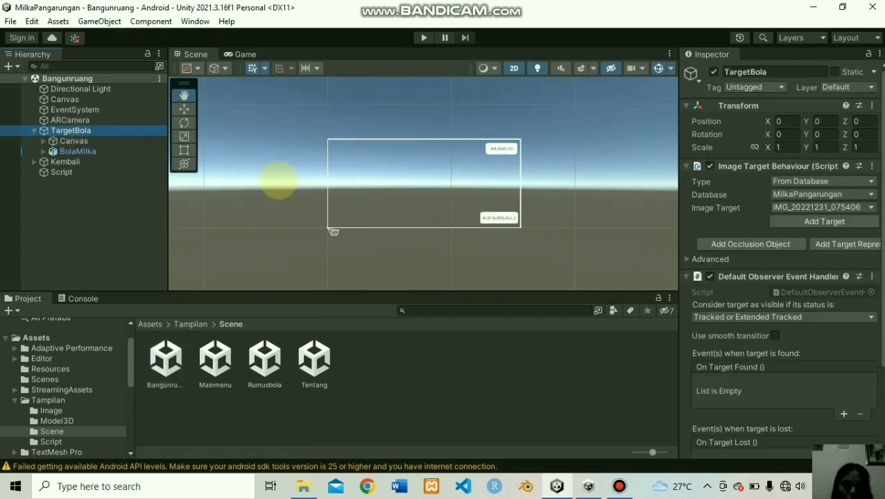
{"action": "scroll", "coordinate": [491, 217], "scroll_direction": "up", "scroll_amount": 3}
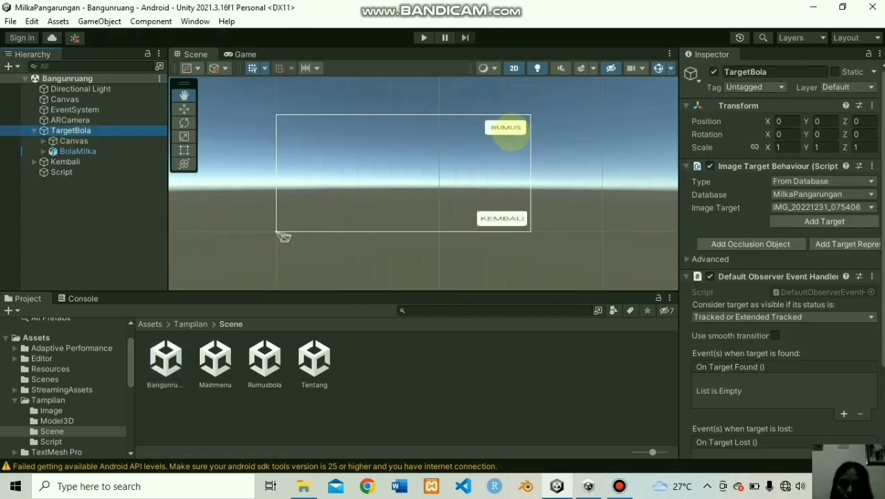
{"action": "left_click", "coordinate": [514, 68]}
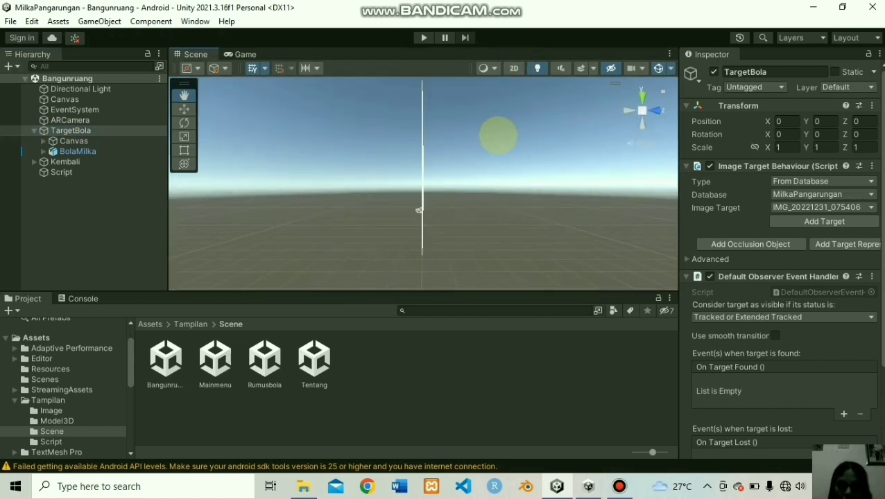
{"action": "left_click_drag", "start_coordinate": [495, 189], "coordinate": [340, 239]}
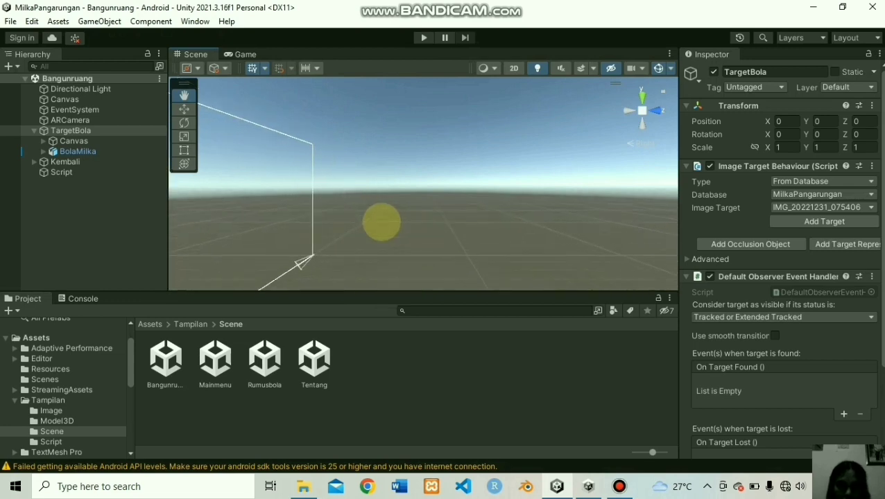
{"action": "left_click_drag", "start_coordinate": [281, 172], "coordinate": [335, 164]}
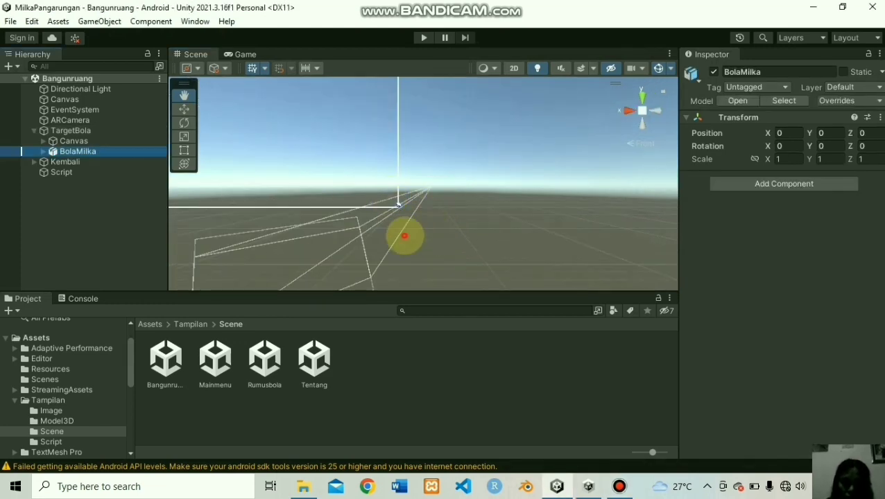
Examine the BolaMilka ball model up close in the 3D Scene view.
{"action": "left_click_drag", "start_coordinate": [399, 204], "coordinate": [580, 235]}
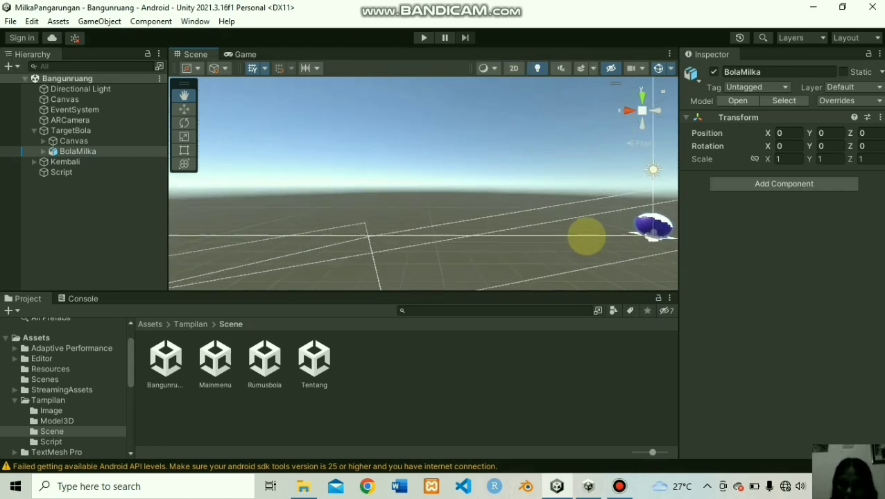
{"action": "left_click_drag", "start_coordinate": [378, 197], "coordinate": [356, 189]}
{"action": "scroll", "coordinate": [597, 245], "scroll_direction": "up", "scroll_amount": 10}
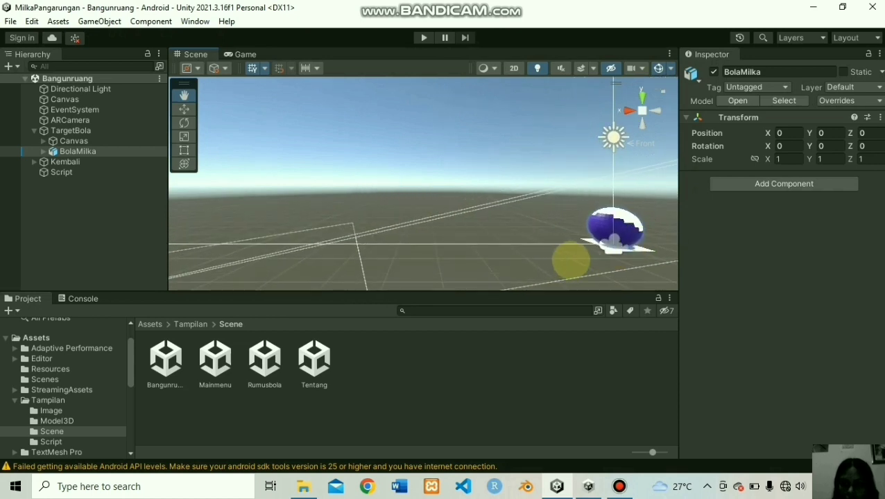
{"action": "left_click_drag", "start_coordinate": [669, 255], "coordinate": [496, 297]}
{"action": "scroll", "coordinate": [637, 251], "scroll_direction": "up", "scroll_amount": 3}
{"action": "left_click_drag", "start_coordinate": [642, 251], "coordinate": [509, 292]}
{"action": "scroll", "coordinate": [653, 244], "scroll_direction": "up", "scroll_amount": 5}
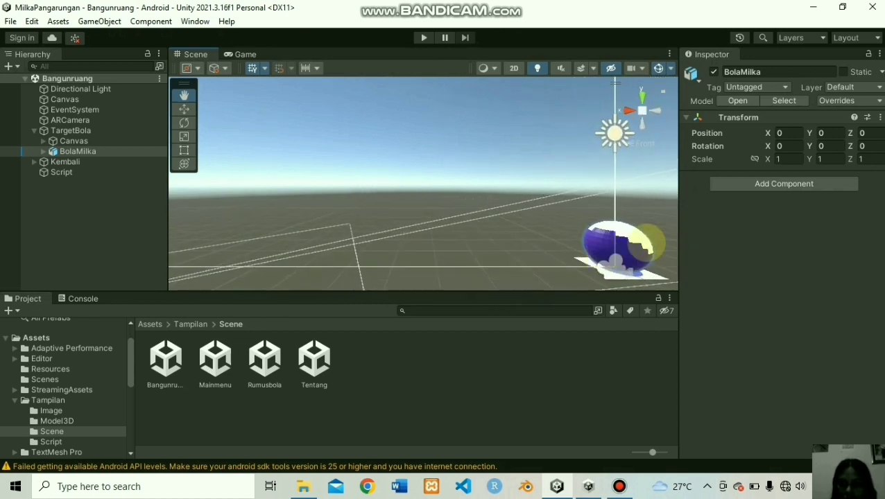
{"action": "left_click_drag", "start_coordinate": [657, 247], "coordinate": [488, 291]}
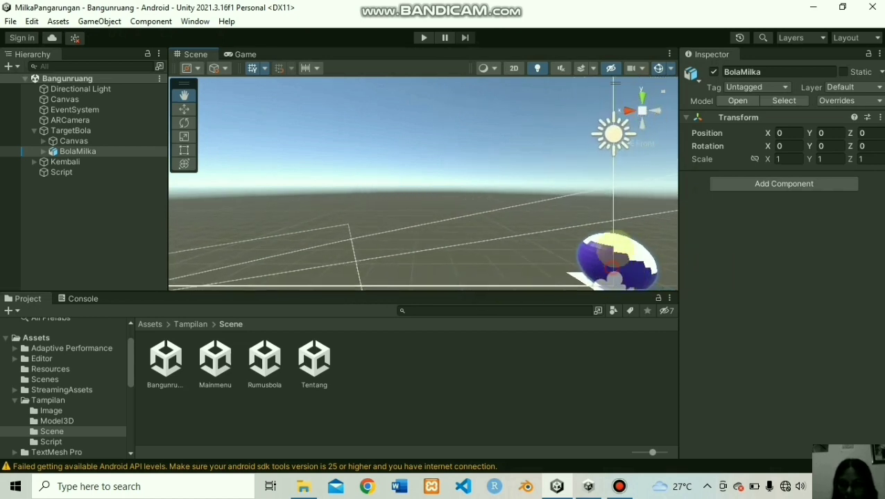
{"action": "left_click_drag", "start_coordinate": [616, 249], "coordinate": [593, 164]}
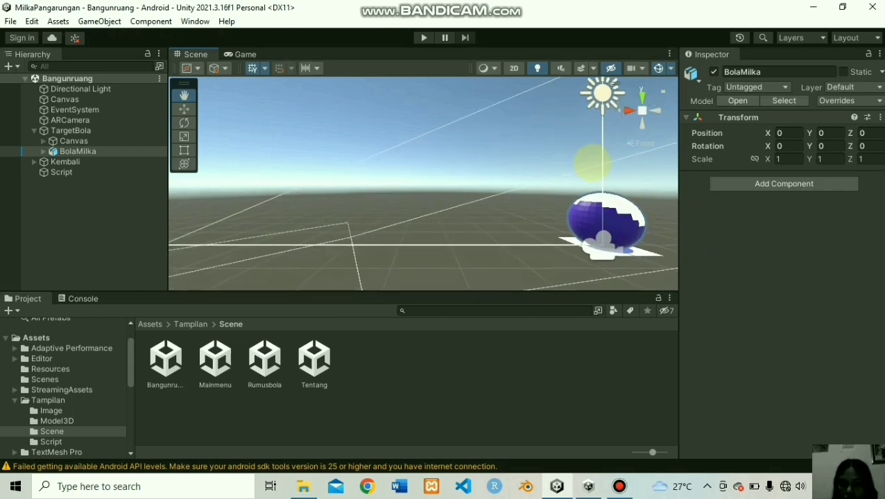
{"action": "scroll", "coordinate": [571, 241], "scroll_direction": "up", "scroll_amount": 3}
{"action": "left_click_drag", "start_coordinate": [528, 220], "coordinate": [521, 174]}
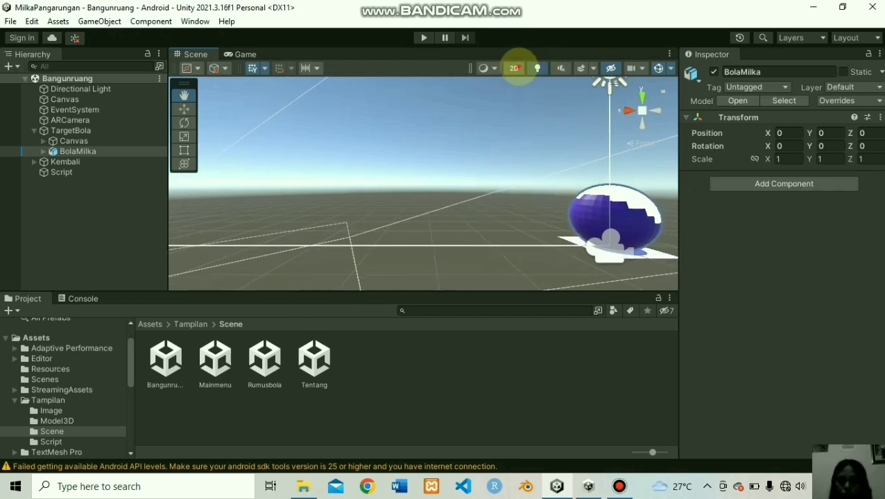
Toggle the Scene view to 2D and back to 3D, and look at the BolaMilka ball from farther away.
{"action": "left_click", "coordinate": [514, 68]}
{"action": "left_click", "coordinate": [516, 69]}
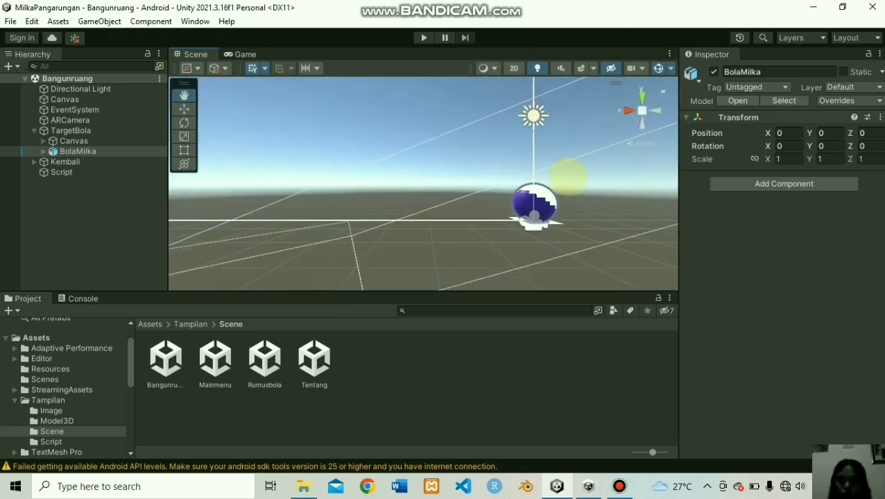
{"action": "scroll", "coordinate": [569, 178], "scroll_direction": "down", "scroll_amount": 4}
{"action": "left_click_drag", "start_coordinate": [547, 240], "coordinate": [580, 278]}
{"action": "left_click_drag", "start_coordinate": [488, 254], "coordinate": [651, 196]}
{"action": "left_click_drag", "start_coordinate": [503, 158], "coordinate": [492, 99]}
Switch the Scene view to 2D and examine the BolaMilka ball together with its light and camera.
{"action": "left_click", "coordinate": [515, 68]}
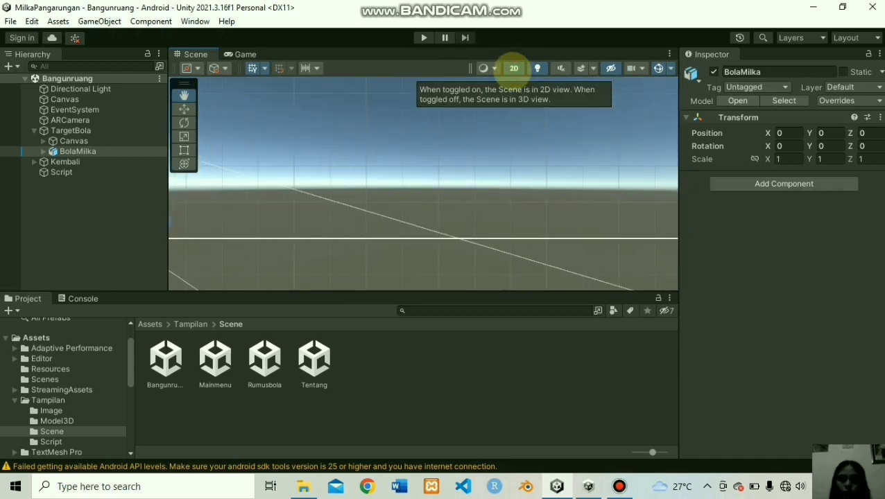
{"action": "scroll", "coordinate": [407, 240], "scroll_direction": "down", "scroll_amount": 5}
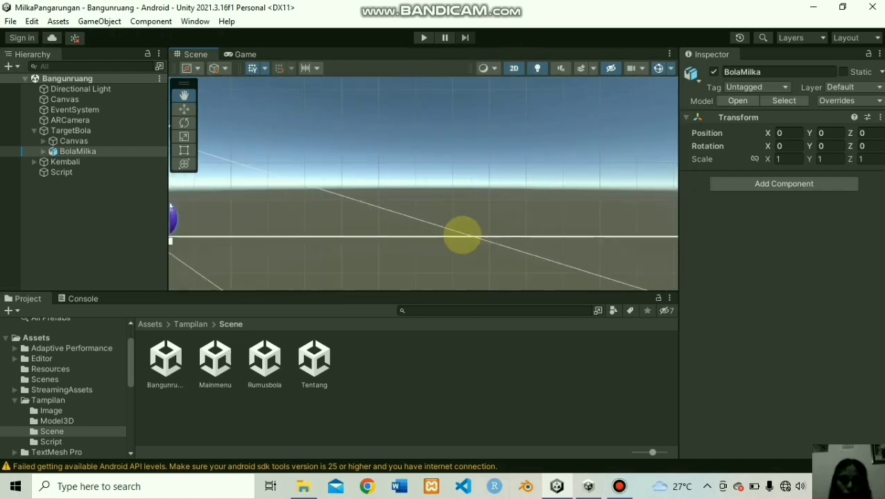
{"action": "left_click_drag", "start_coordinate": [435, 207], "coordinate": [615, 163]}
{"action": "left_click_drag", "start_coordinate": [371, 147], "coordinate": [466, 209]}
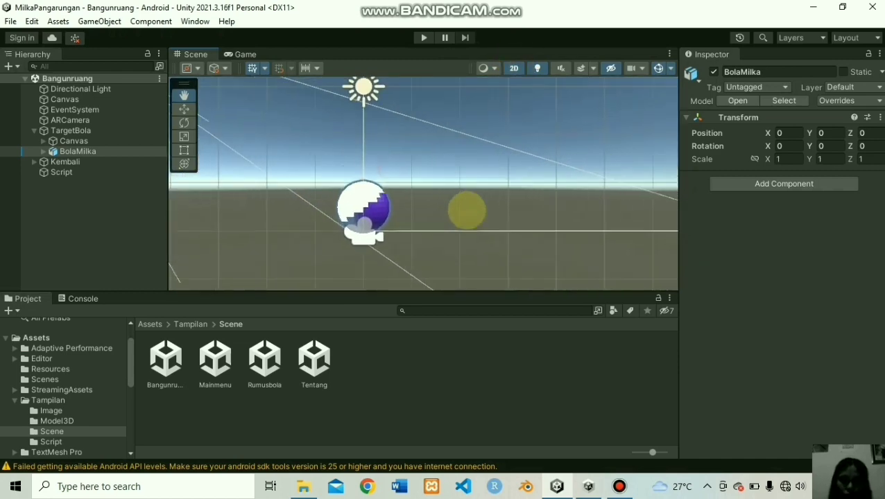
{"action": "scroll", "coordinate": [458, 217], "scroll_direction": "up", "scroll_amount": 5}
{"action": "scroll", "coordinate": [427, 236], "scroll_direction": "down", "scroll_amount": 5}
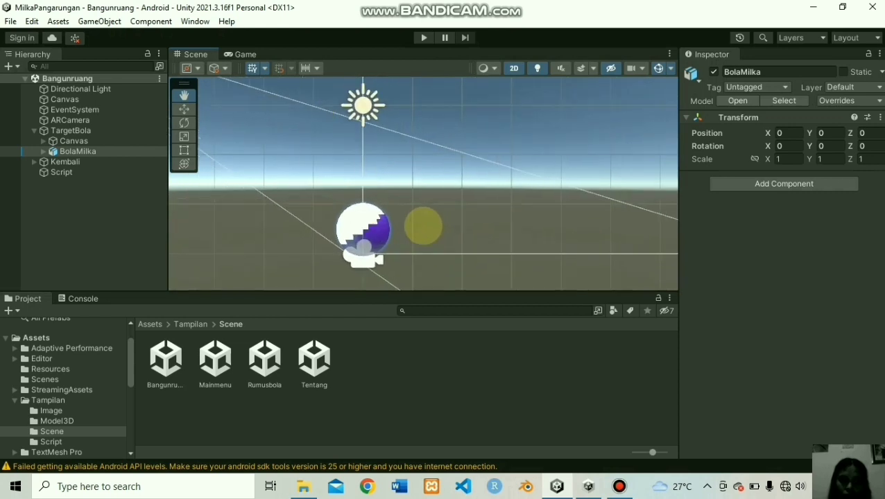
{"action": "left_click_drag", "start_coordinate": [441, 213], "coordinate": [439, 259]}
{"action": "scroll", "coordinate": [428, 215], "scroll_direction": "down", "scroll_amount": 6}
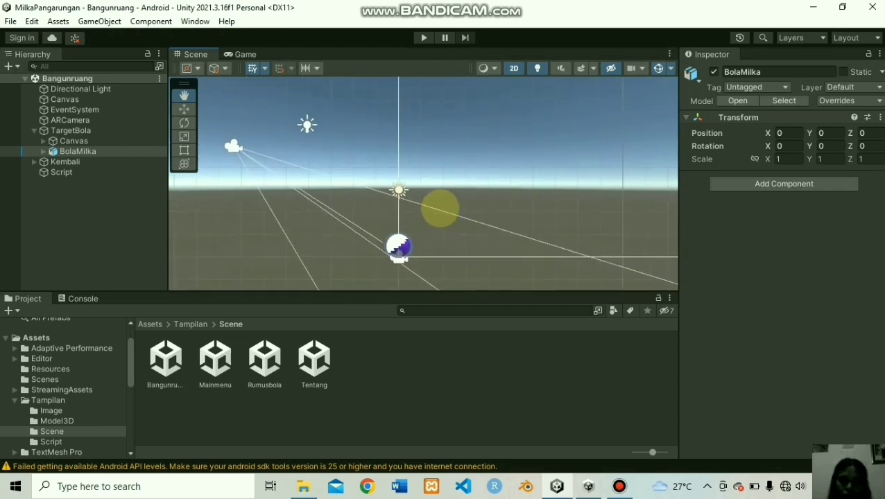
Return the Scene view to 3D and center attention on the BolaMilka ball above the ground grid.
{"action": "left_click", "coordinate": [513, 68]}
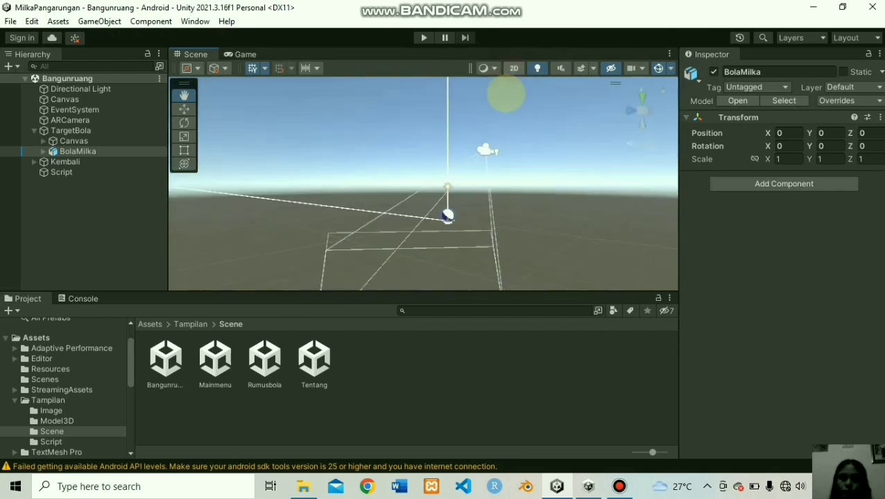
{"action": "scroll", "coordinate": [480, 229], "scroll_direction": "up", "scroll_amount": 5}
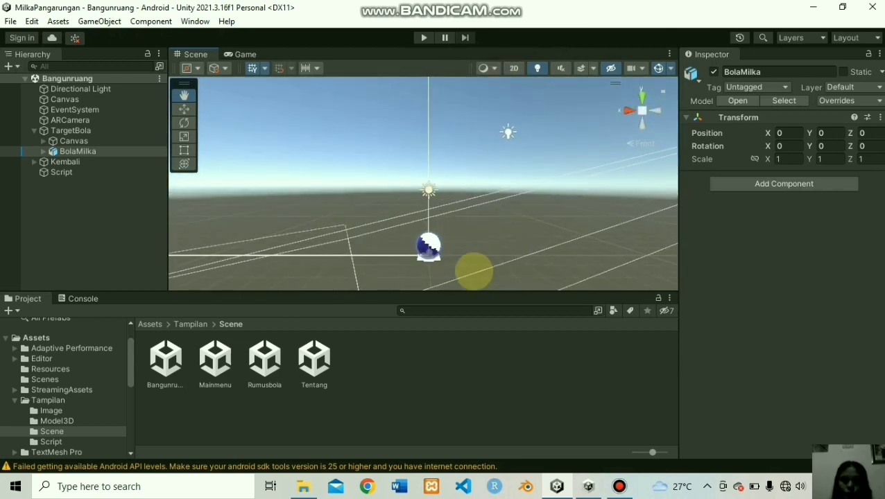
{"action": "left_click_drag", "start_coordinate": [480, 263], "coordinate": [582, 137]}
{"action": "left_click_drag", "start_coordinate": [466, 216], "coordinate": [563, 229]}
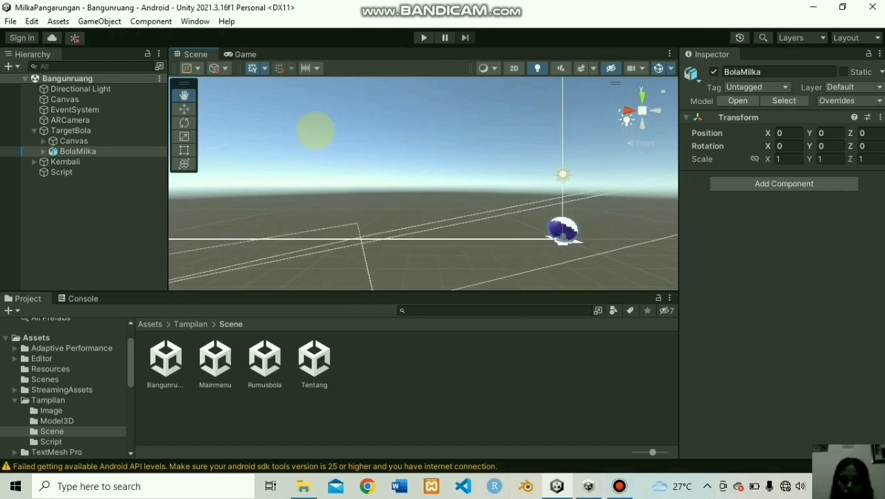
Scale BolaMilka's Sphere uniformly to about -47.33 and move it vertically to a Y position of about 0.48.
{"action": "left_click", "coordinate": [183, 109]}
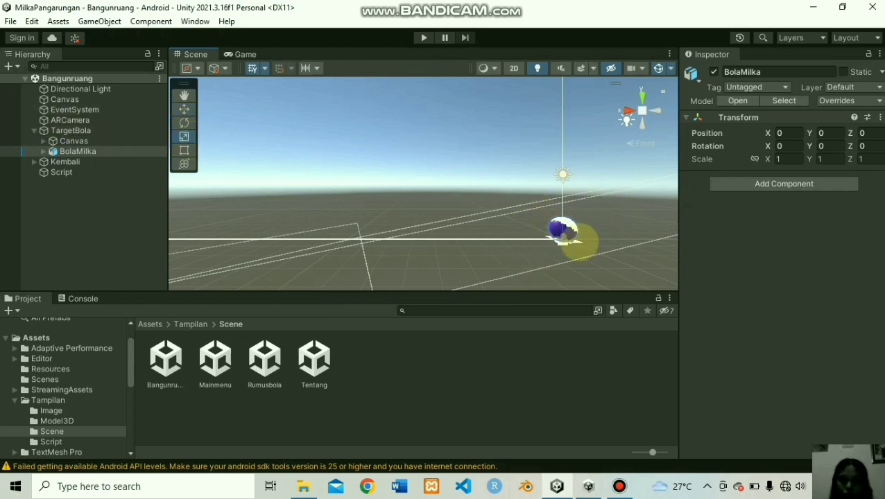
{"action": "left_click", "coordinate": [566, 229]}
{"action": "left_click", "coordinate": [567, 229]}
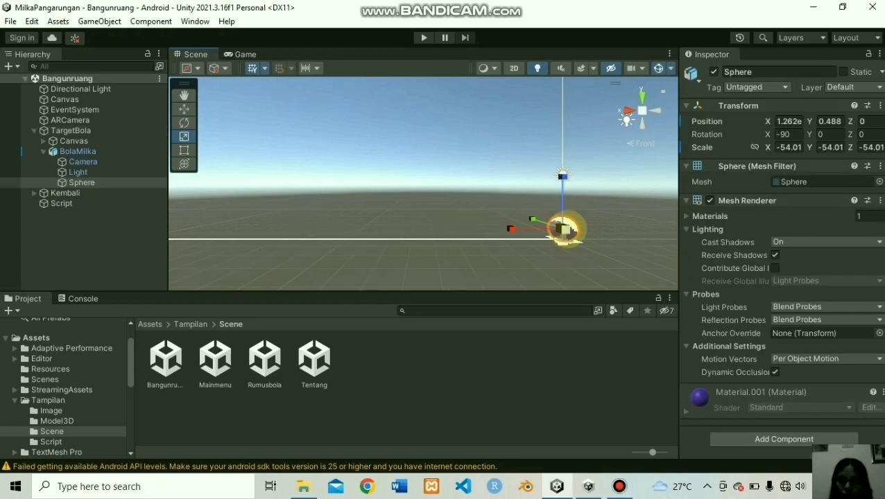
{"action": "left_click_drag", "start_coordinate": [590, 220], "coordinate": [567, 238]}
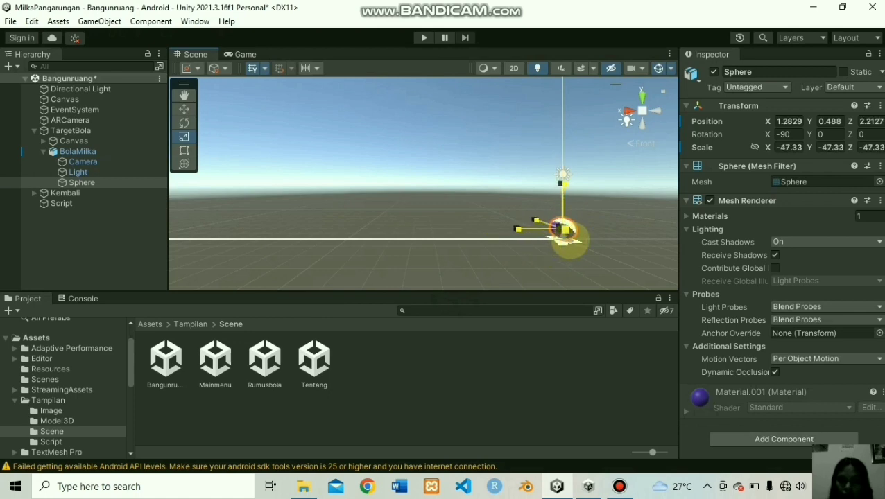
{"action": "left_click", "coordinate": [183, 109]}
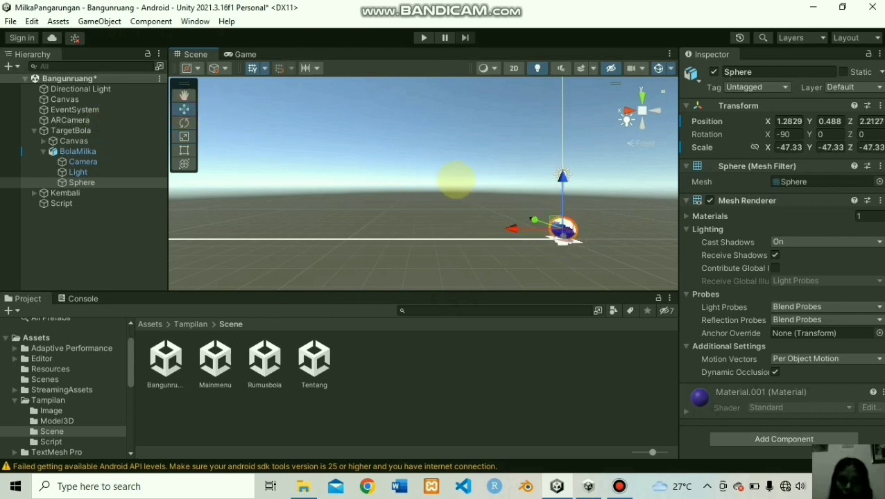
{"action": "left_click_drag", "start_coordinate": [562, 179], "coordinate": [562, 165]}
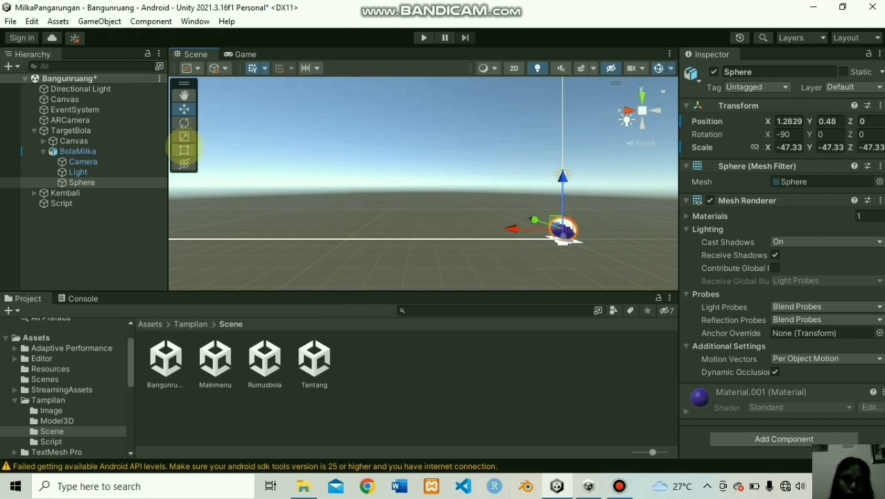
Return from the Bangunruang script code to Unity and examine the scene's Script object and Kembali canvas.
{"action": "left_click", "coordinate": [185, 137]}
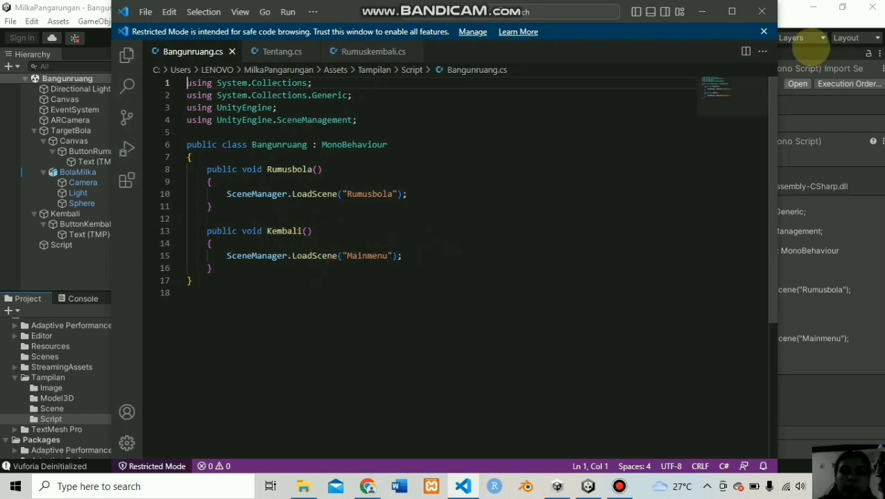
{"action": "left_click", "coordinate": [702, 11]}
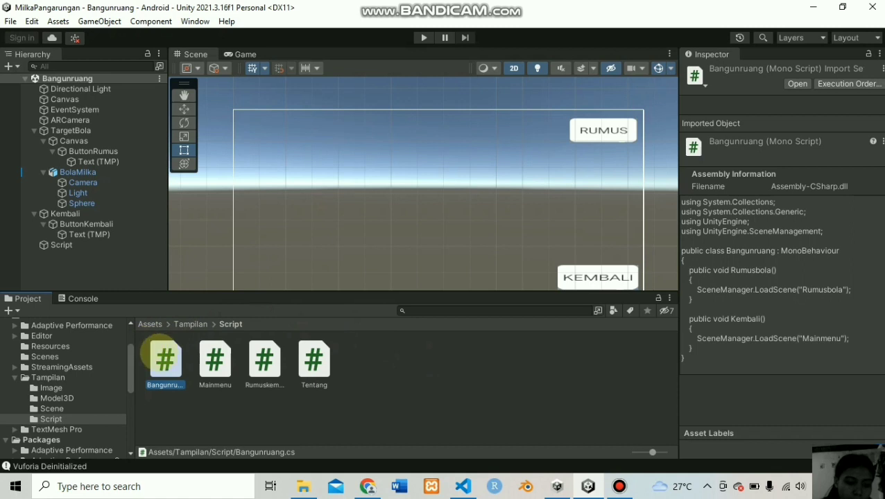
{"action": "left_click", "coordinate": [92, 245]}
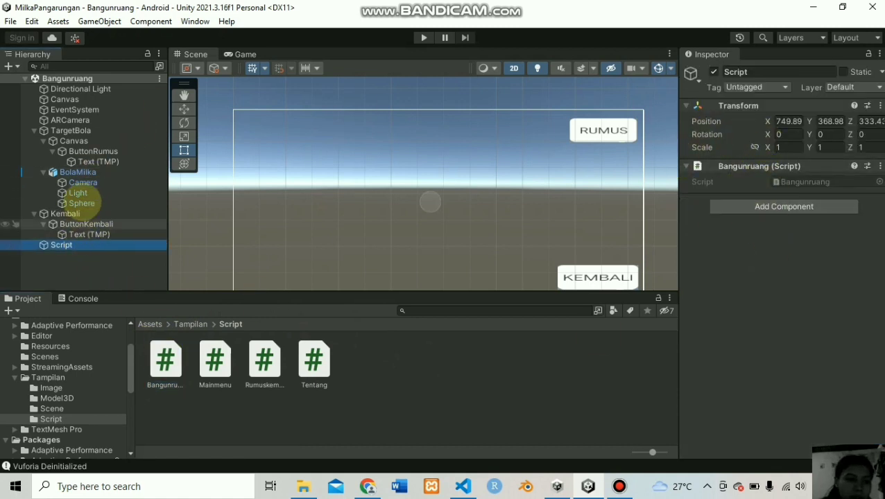
{"action": "left_click", "coordinate": [70, 214]}
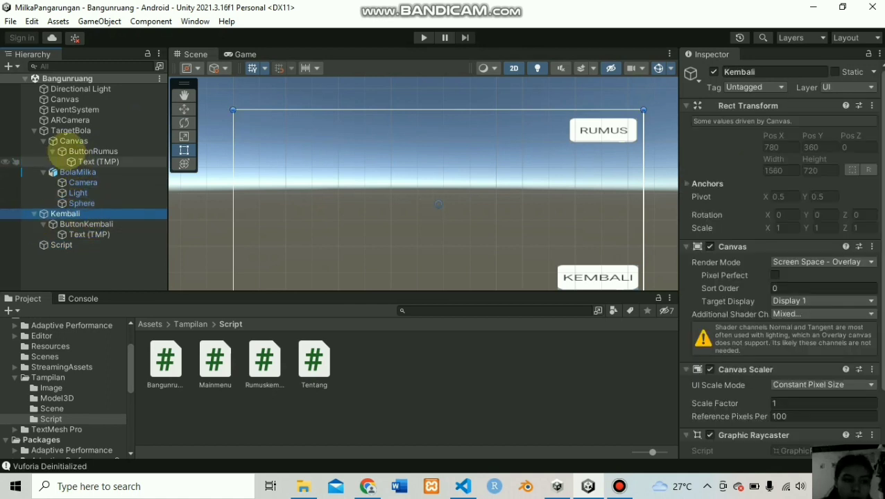
Examine ButtonRumus's On Click event and the Bangunruang script functions available to it.
{"action": "left_click", "coordinate": [53, 152]}
{"action": "left_click", "coordinate": [76, 151]}
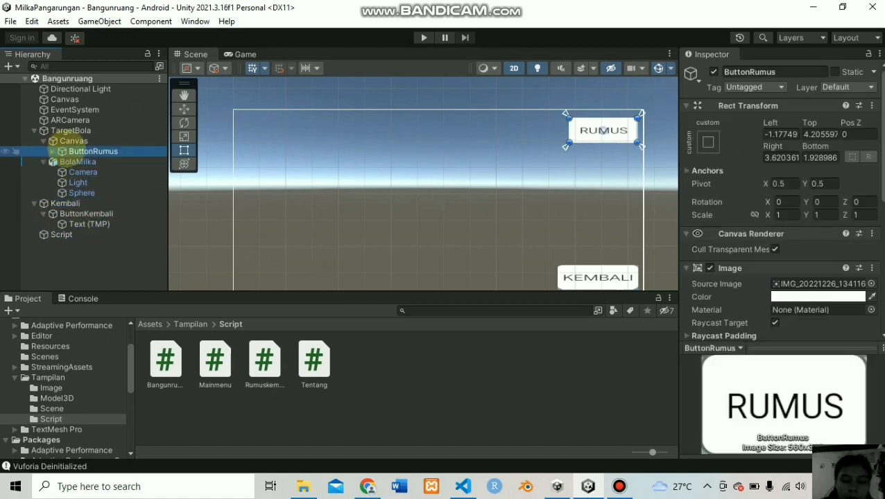
{"action": "scroll", "coordinate": [780, 325], "scroll_direction": "down", "scroll_amount": 10}
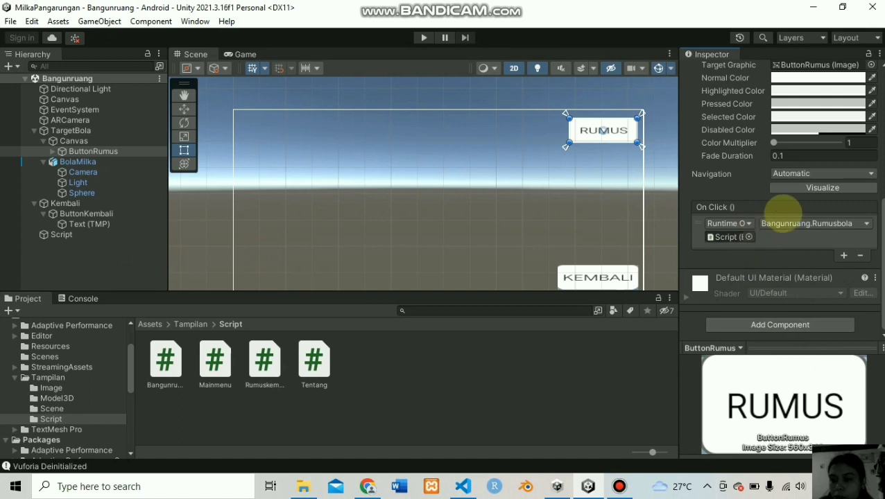
{"action": "left_click", "coordinate": [783, 223]}
{"action": "mouse_move", "coordinate": [791, 286]}
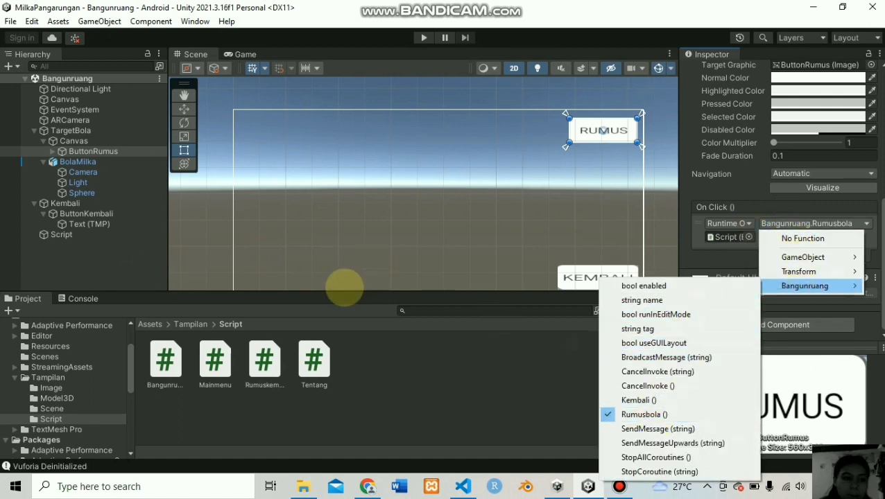
{"action": "left_click", "coordinate": [62, 201]}
Examine the Kembali canvas and ButtonKembali's On Click event with the Bangunruang functions available to it.
{"action": "left_click", "coordinate": [64, 203]}
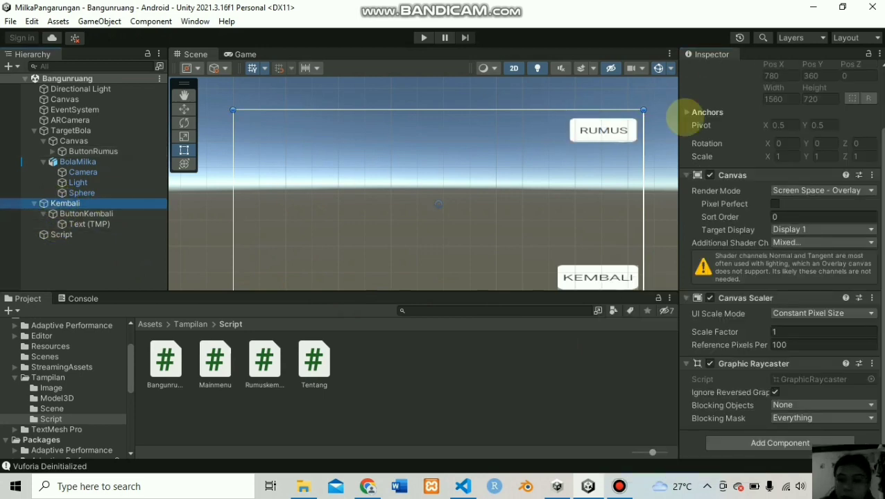
{"action": "left_click", "coordinate": [90, 214]}
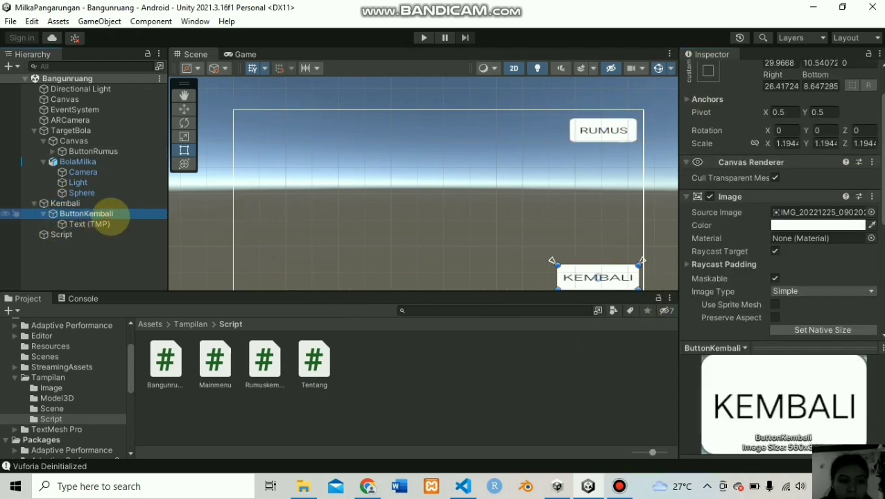
{"action": "scroll", "coordinate": [809, 253], "scroll_direction": "down", "scroll_amount": 8}
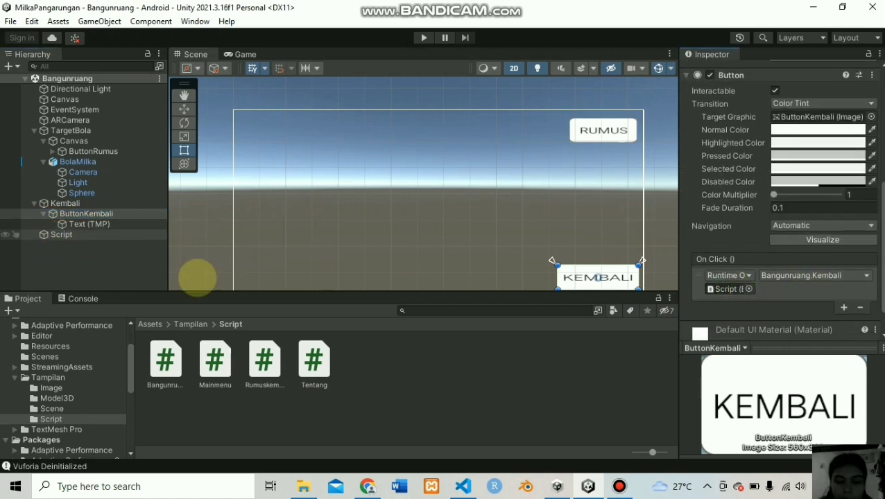
{"action": "left_click", "coordinate": [794, 275]}
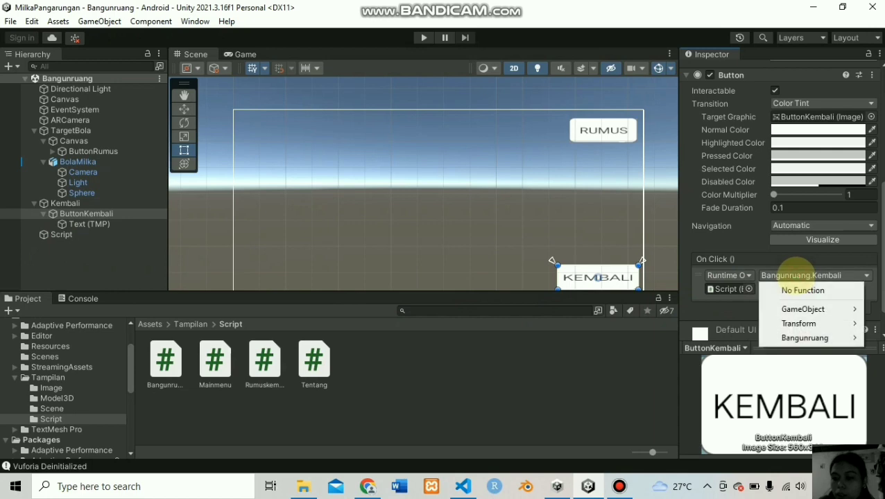
{"action": "mouse_move", "coordinate": [797, 338]}
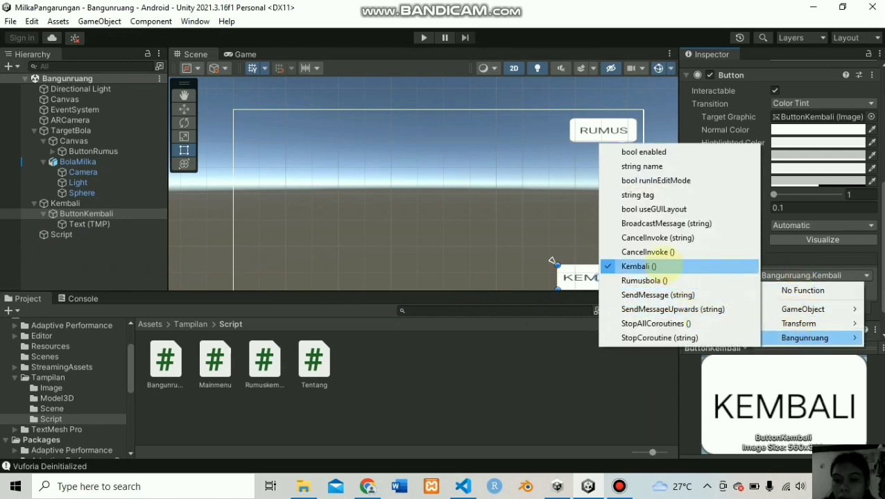
{"action": "left_click", "coordinate": [378, 403]}
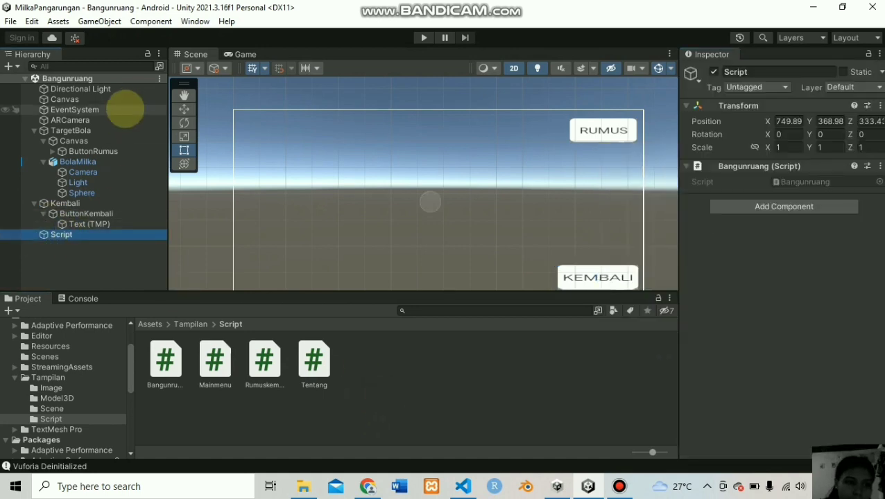
Look over TargetBola's Canvas and ButtonRumus, the Kembali canvas, and the BolaMilka model in the Model3D folder.
{"action": "left_click", "coordinate": [97, 132]}
{"action": "left_click", "coordinate": [77, 141]}
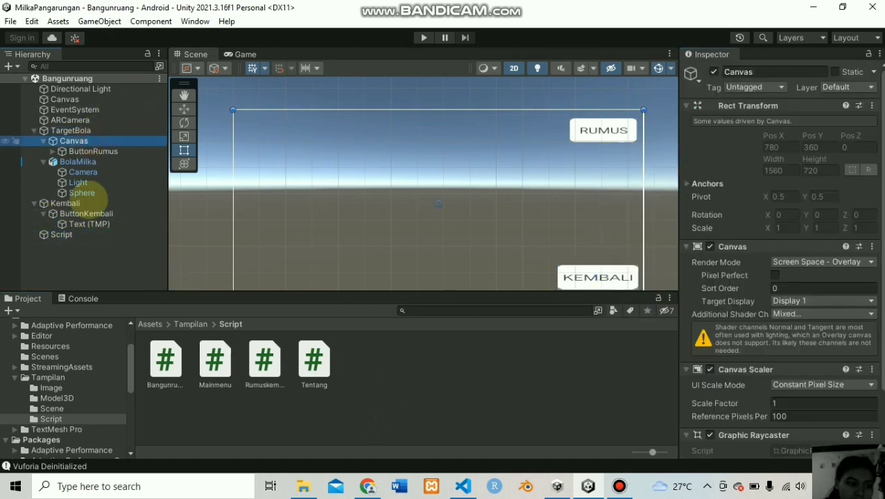
{"action": "left_click", "coordinate": [70, 399]}
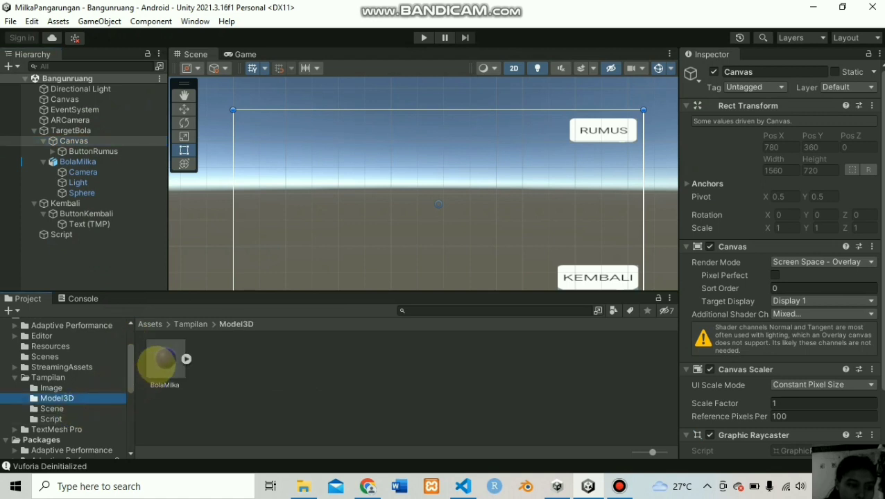
{"action": "left_click", "coordinate": [63, 203]}
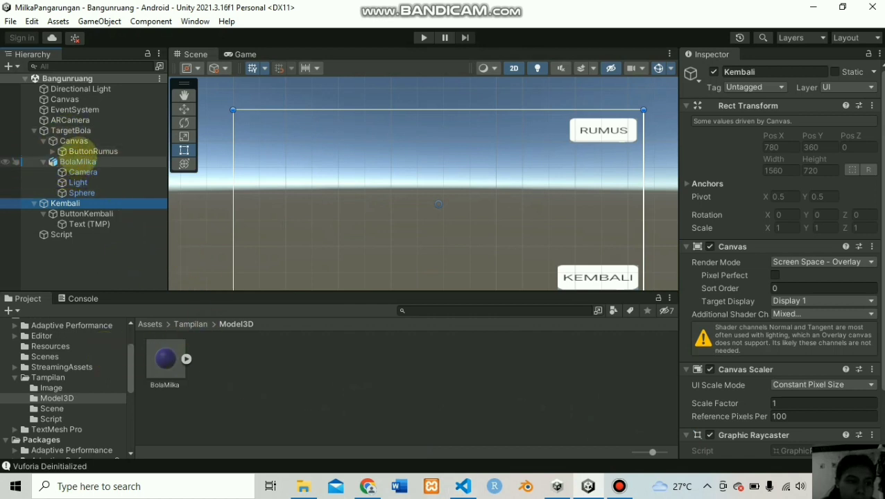
{"action": "left_click", "coordinate": [80, 151]}
{"action": "left_click", "coordinate": [81, 141]}
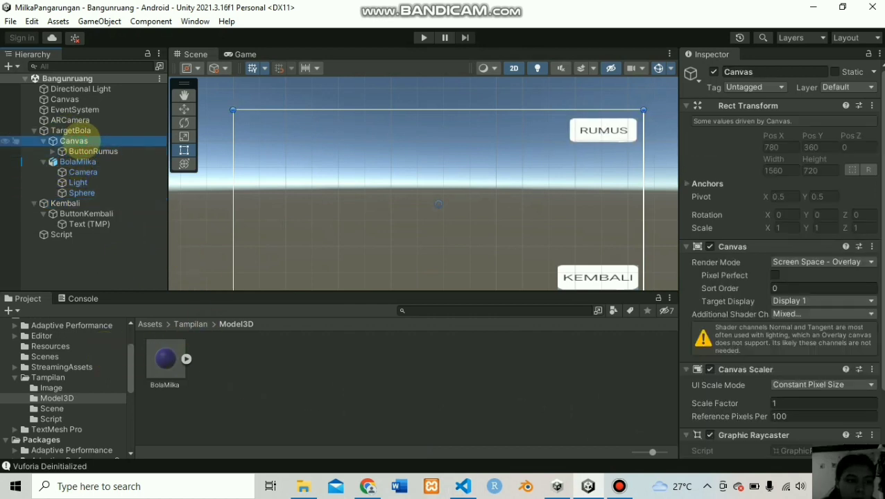
Set TargetBola's image target type to From Database and compare its database choices with Vuforia's Target Manager in Chrome.
{"action": "left_click", "coordinate": [81, 130]}
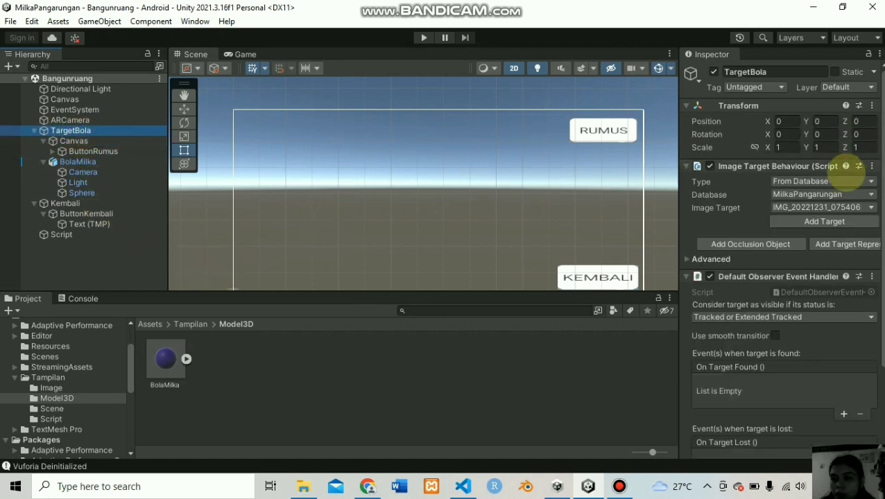
{"action": "left_click", "coordinate": [828, 182]}
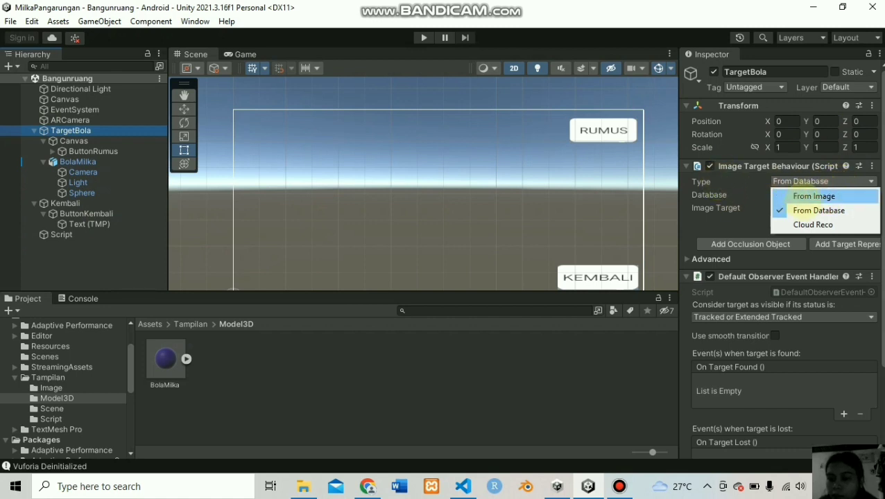
{"action": "left_click", "coordinate": [808, 210]}
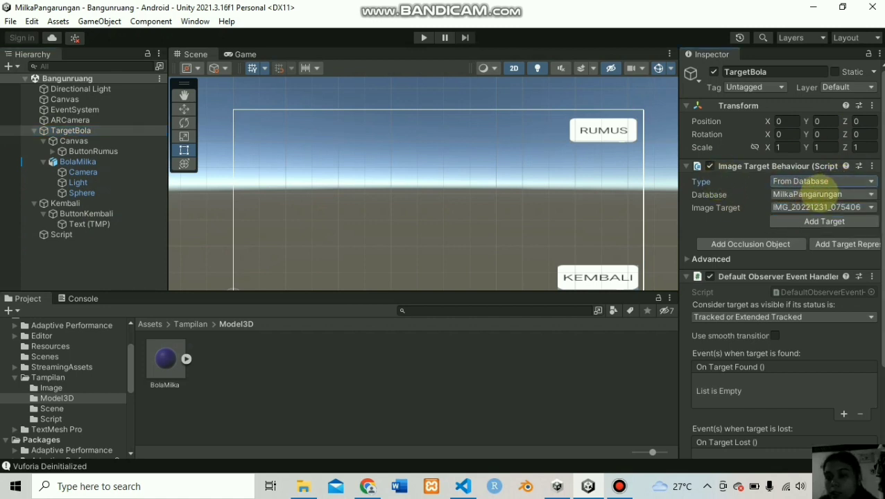
{"action": "left_click", "coordinate": [820, 194]}
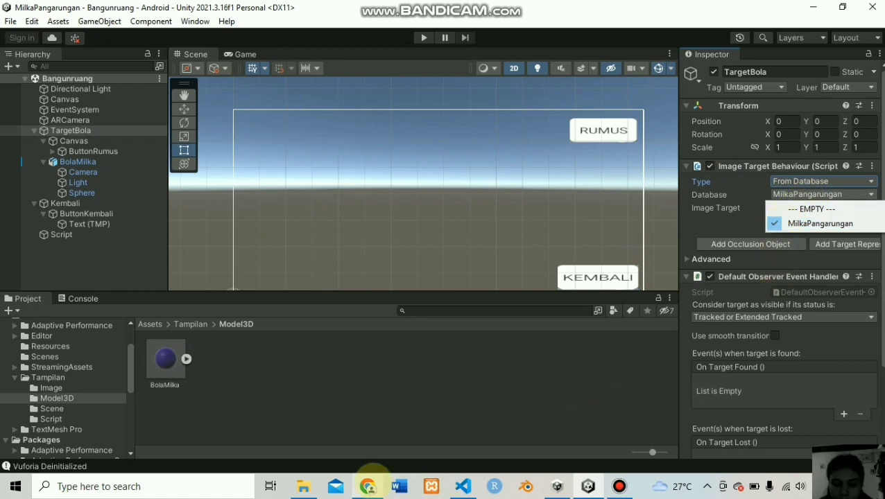
{"action": "left_click", "coordinate": [368, 486]}
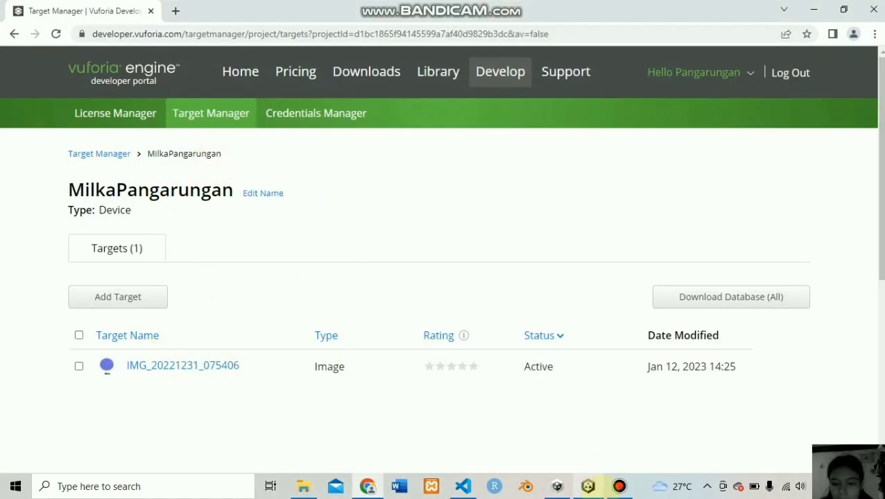
{"action": "left_click", "coordinate": [588, 486]}
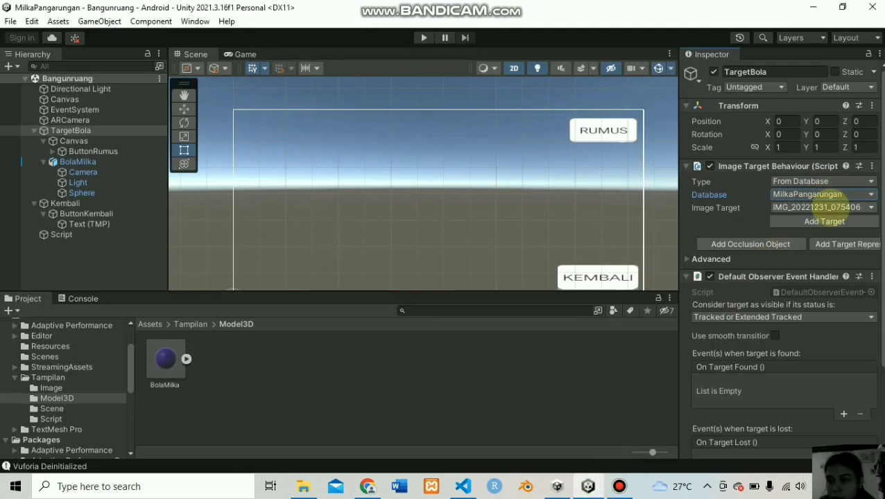
Choose IMG_20221231_075406 as TargetBola's image target and clear the object selection.
{"action": "left_click", "coordinate": [832, 206]}
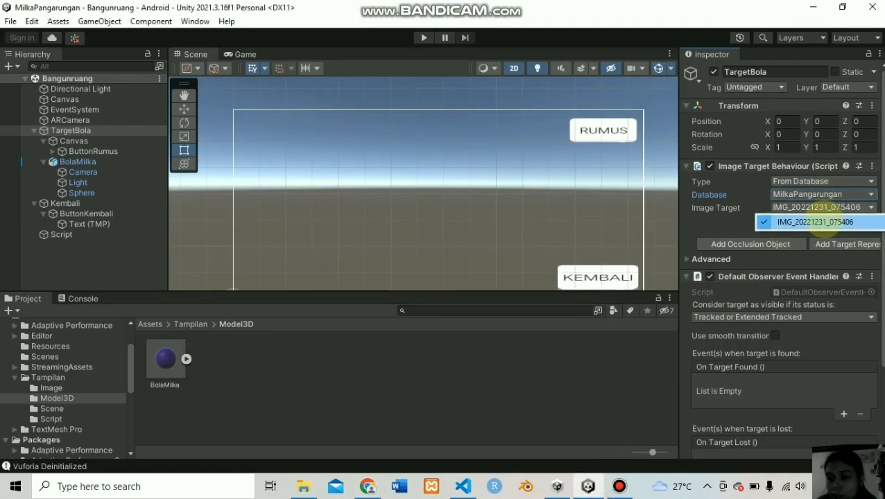
{"action": "left_click", "coordinate": [809, 229]}
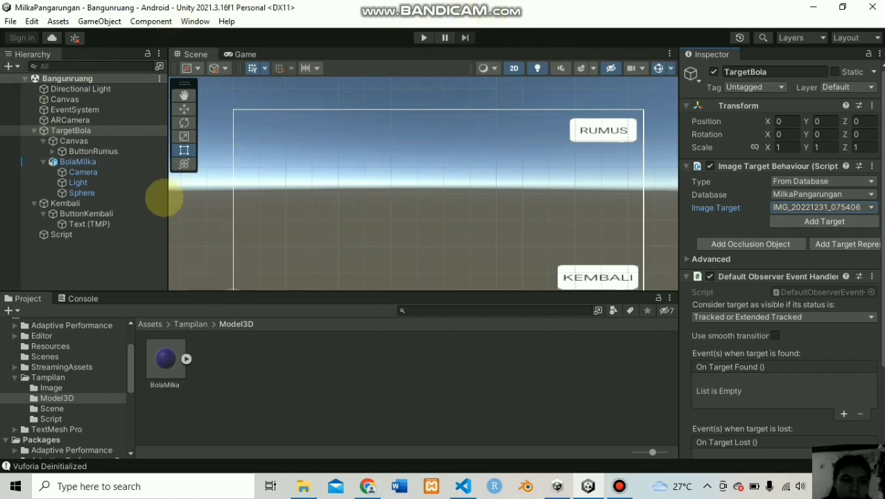
{"action": "left_click", "coordinate": [135, 213]}
{"action": "left_click", "coordinate": [119, 252]}
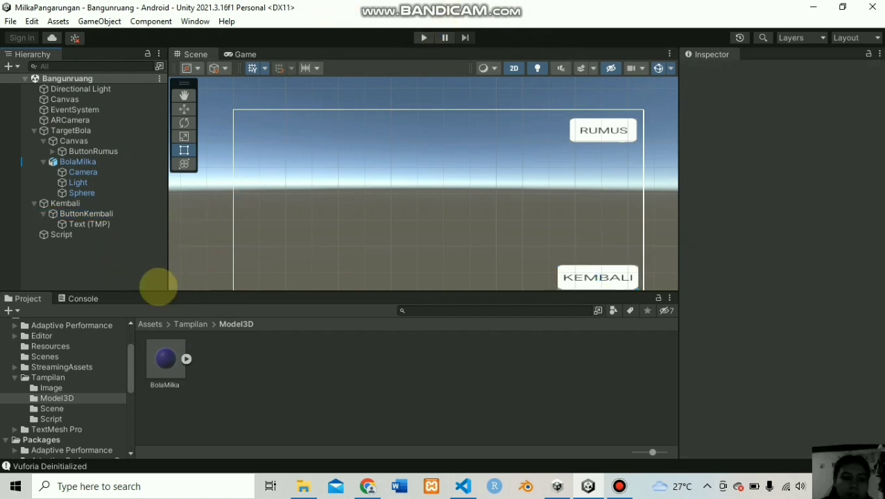
Open the Mainmenu scene from the project's Tampilan > Scene folder.
{"action": "left_click", "coordinate": [64, 418]}
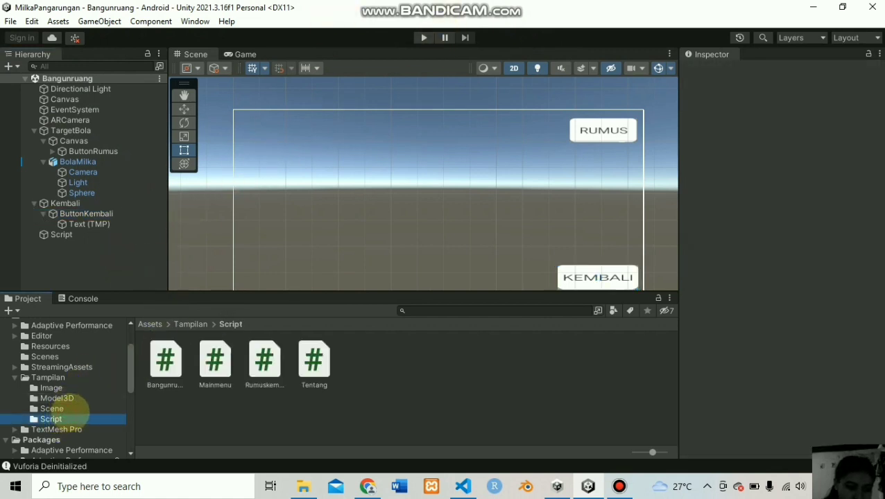
{"action": "left_click", "coordinate": [55, 408]}
{"action": "double_click", "coordinate": [215, 359]}
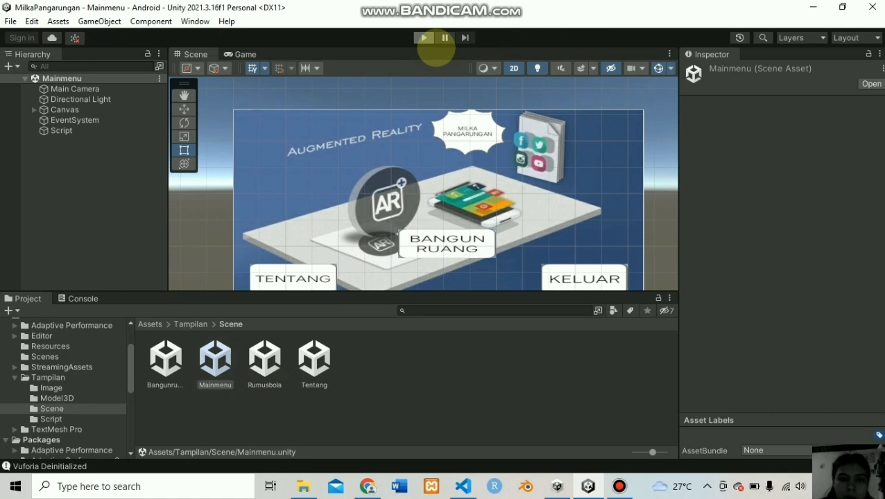
Play-test the main menu by visiting Tentang and Bangun Ruang, returning with Kembali from each, and stop play mode.
{"action": "left_click", "coordinate": [424, 38]}
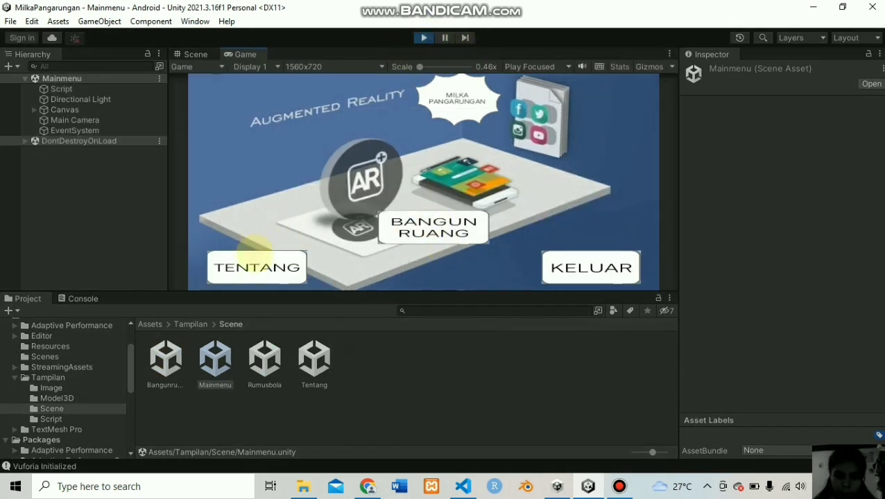
{"action": "left_click", "coordinate": [262, 269]}
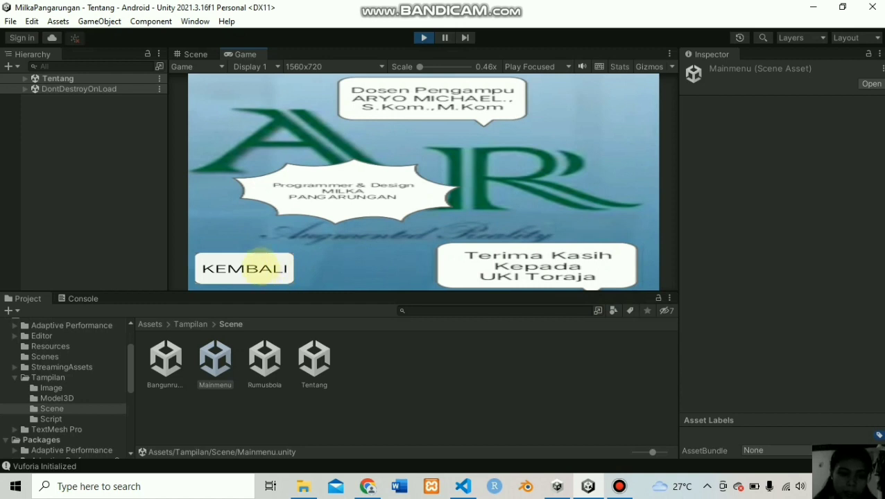
{"action": "left_click", "coordinate": [246, 268]}
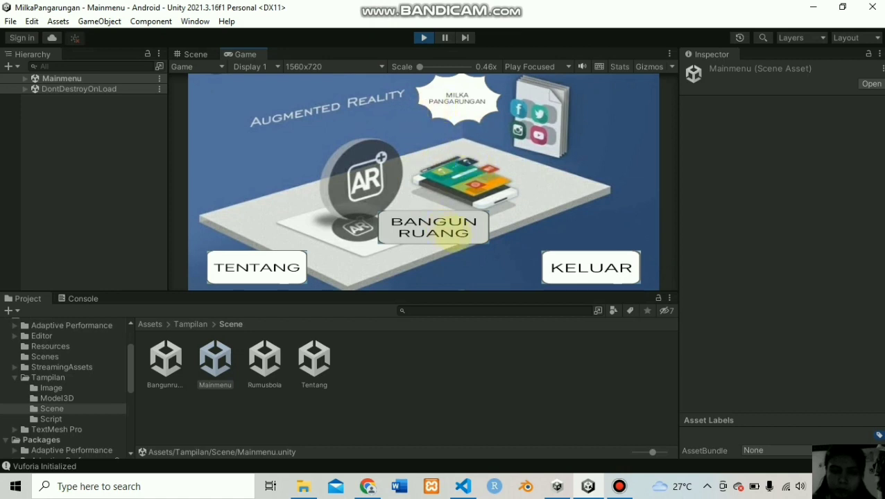
{"action": "left_click", "coordinate": [450, 236]}
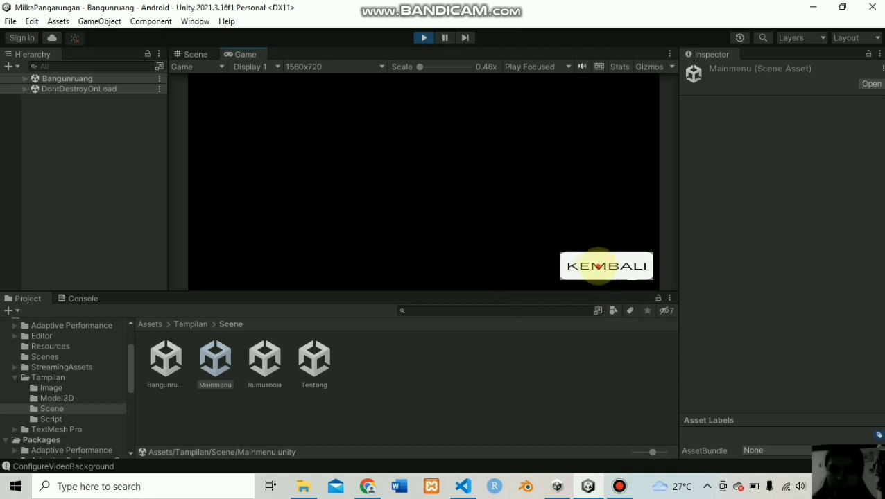
{"action": "left_click", "coordinate": [598, 266]}
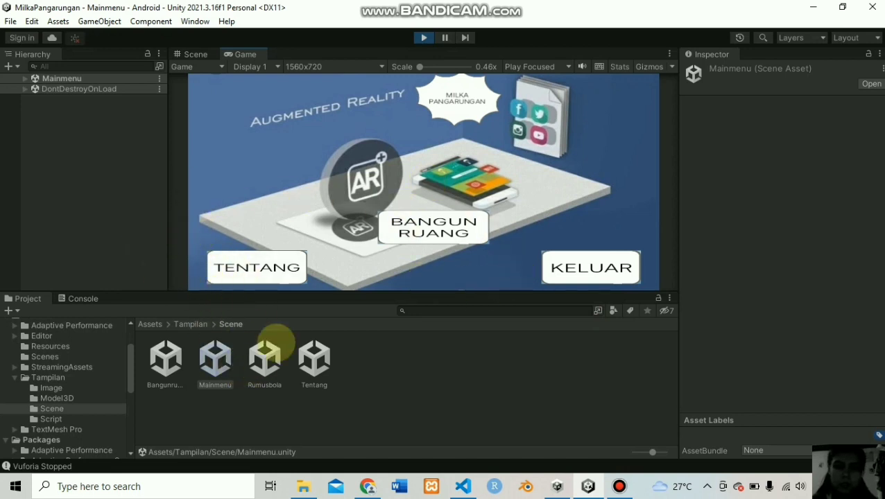
{"action": "left_click", "coordinate": [424, 37]}
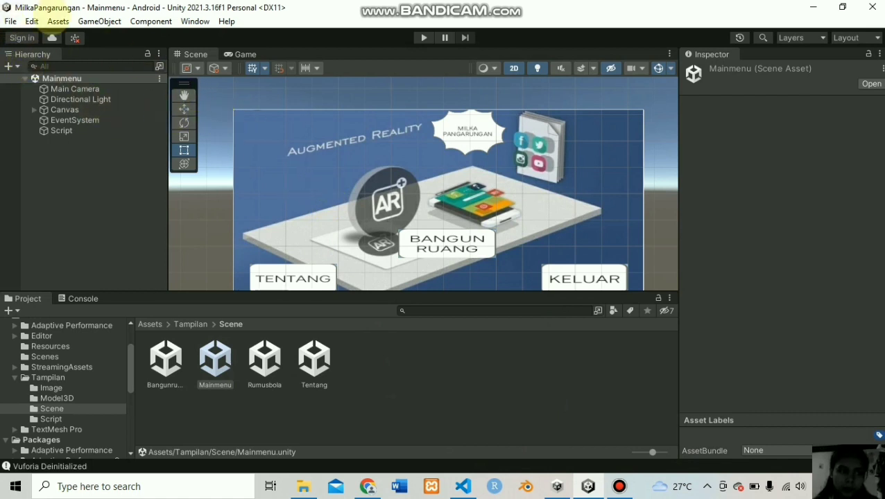
Open the Build Settings, compare the Scenes In Build list with the project's Tampilan > Scene folder, and close the settings.
{"action": "left_click", "coordinate": [11, 20]}
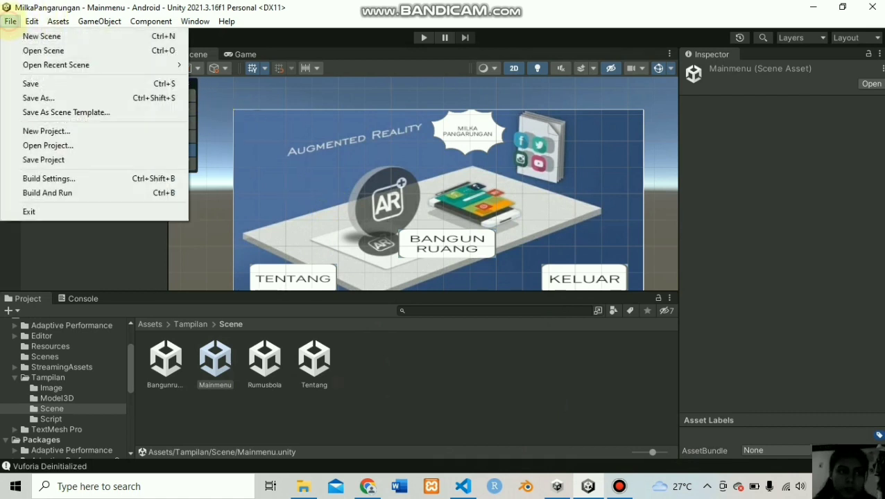
{"action": "left_click", "coordinate": [68, 175]}
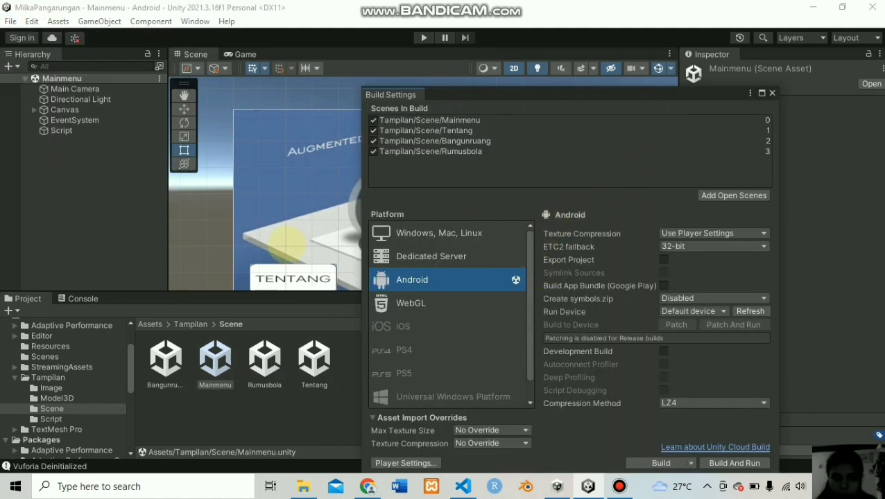
{"action": "left_click", "coordinate": [46, 419]}
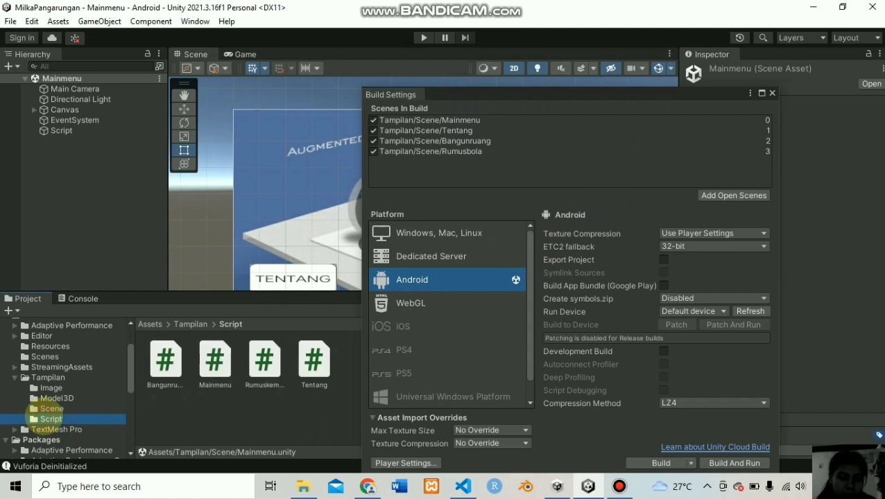
{"action": "left_click", "coordinate": [51, 408]}
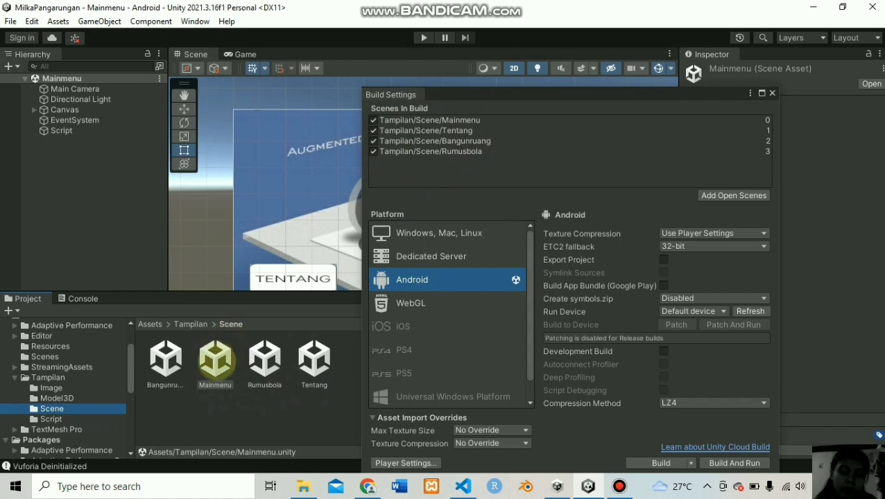
{"action": "left_click", "coordinate": [198, 409]}
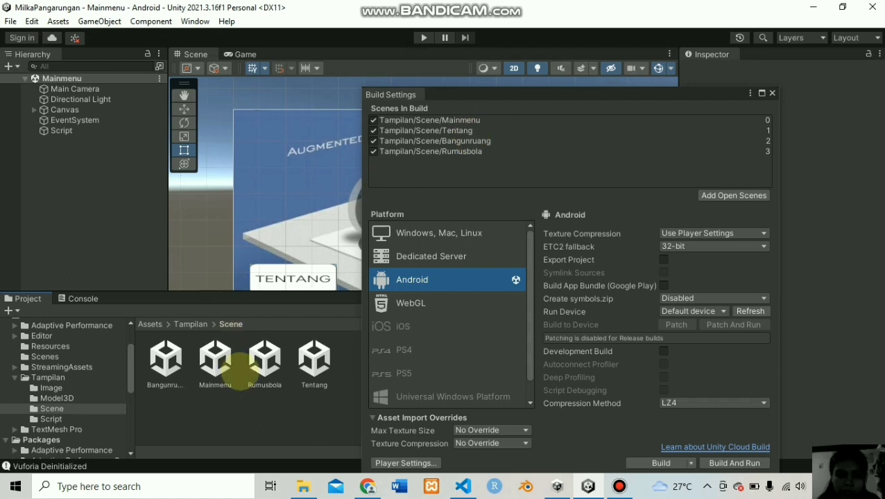
{"action": "left_click", "coordinate": [504, 132]}
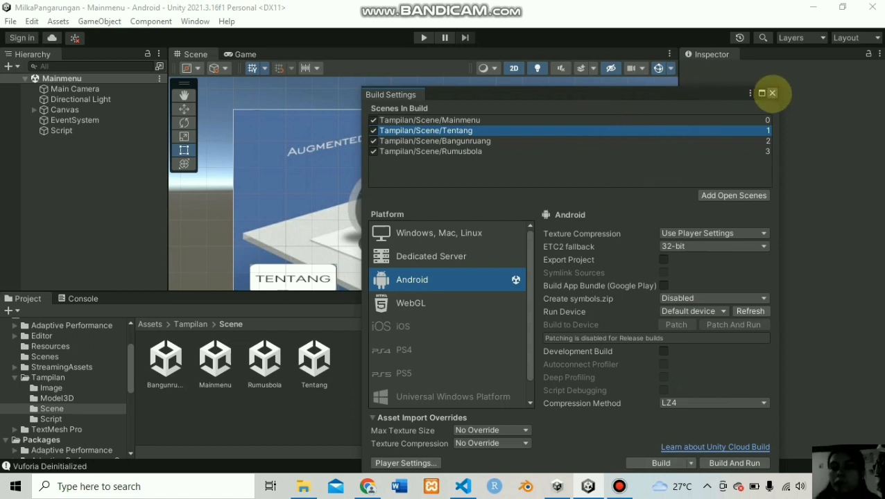
{"action": "left_click", "coordinate": [772, 93]}
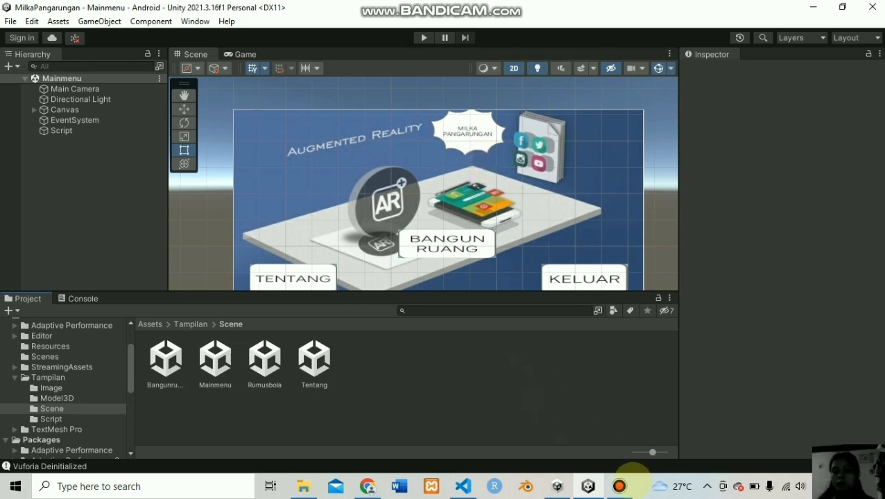
Switch to File Explorer, locate the project's exported APK in the Documents > Milka S.5 > AR folder, and minimize the window.
{"action": "left_click", "coordinate": [622, 487]}
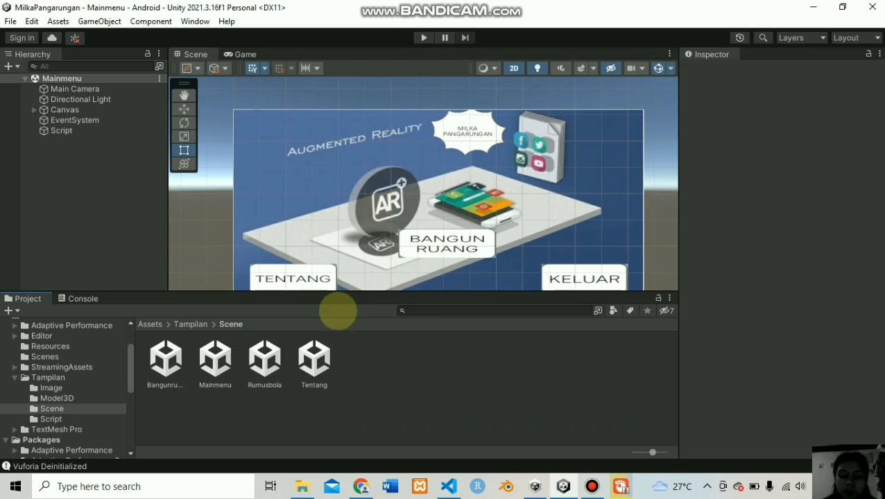
{"action": "left_click", "coordinate": [303, 486]}
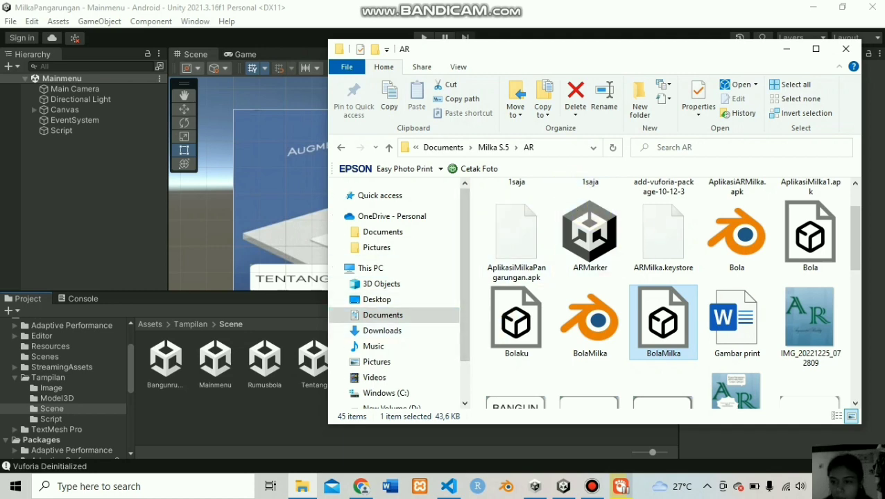
{"action": "left_click", "coordinate": [817, 48]}
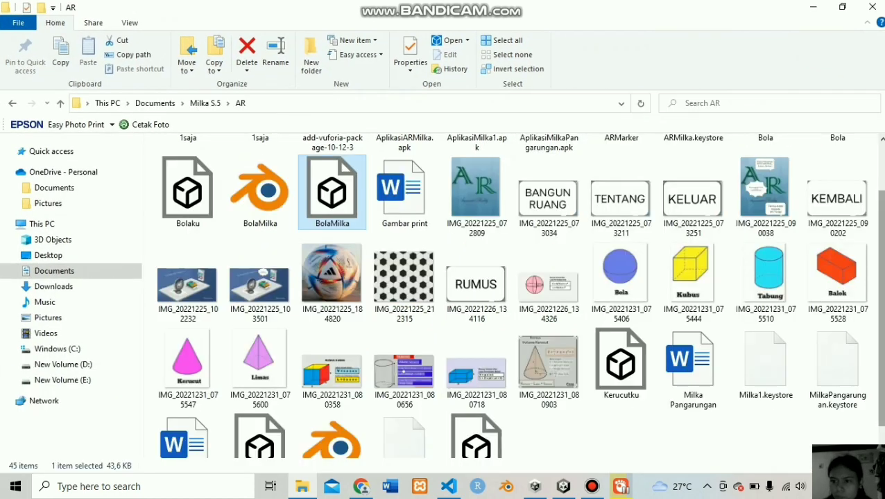
{"action": "scroll", "coordinate": [513, 291], "scroll_direction": "up", "scroll_amount": 1}
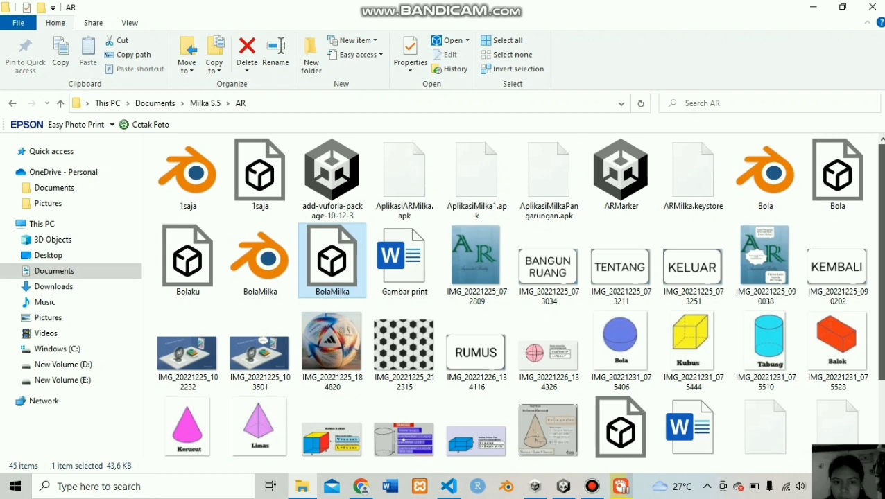
{"action": "scroll", "coordinate": [549, 154], "scroll_direction": "down", "scroll_amount": 1}
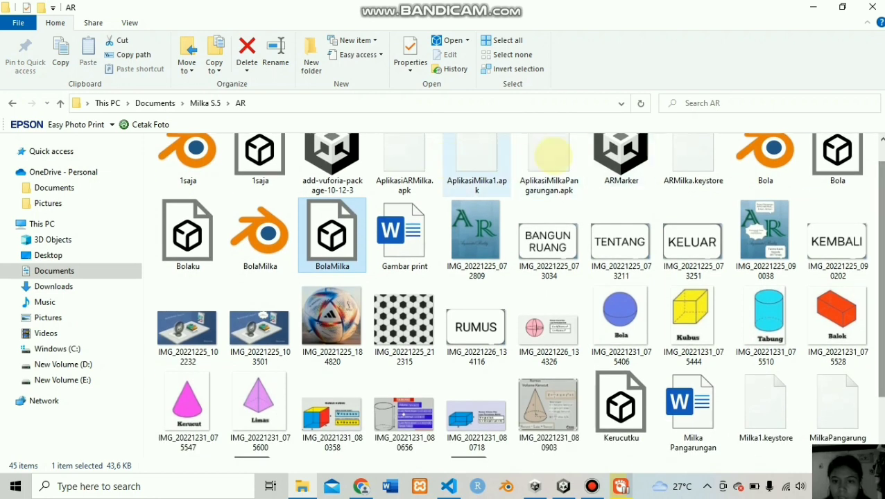
{"action": "left_click", "coordinate": [549, 156]}
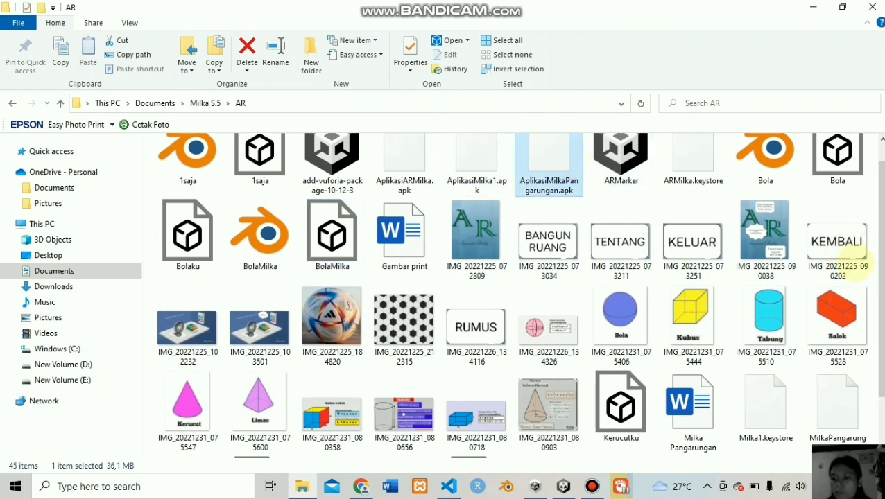
{"action": "scroll", "coordinate": [875, 350], "scroll_direction": "up", "scroll_amount": 1}
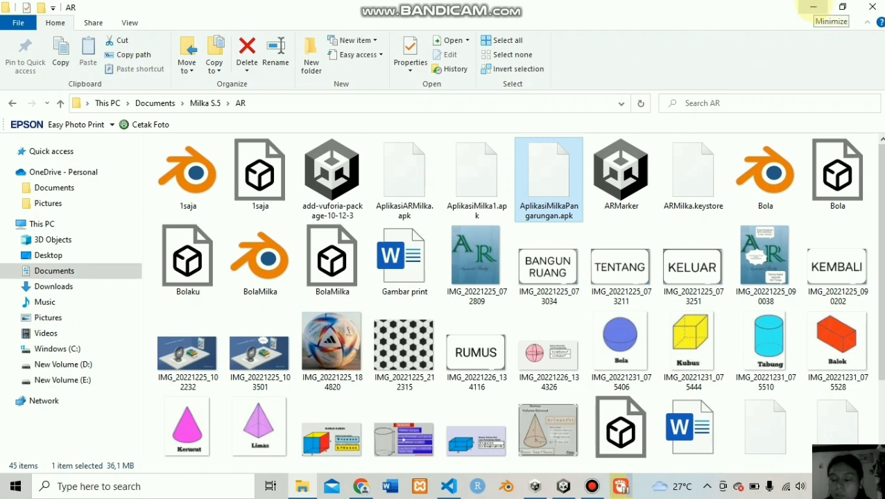
{"action": "left_click", "coordinate": [813, 7]}
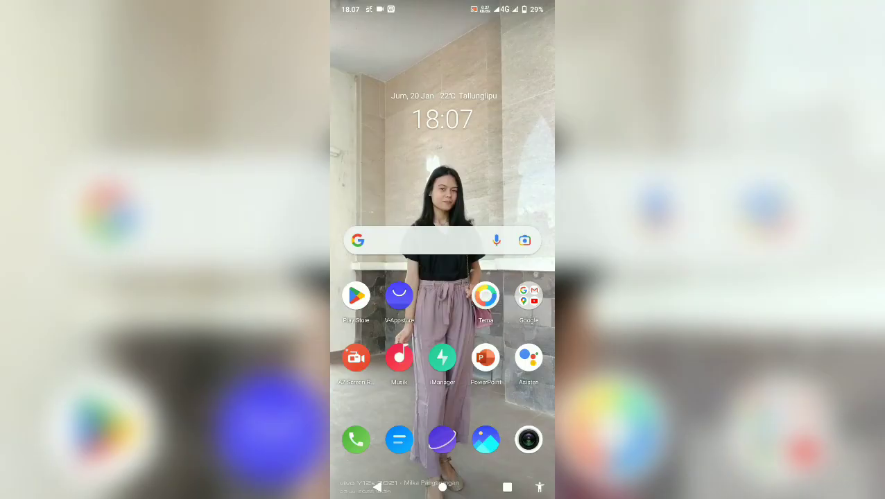
On the Android phone, find the installed AR app in the full app list and launch it.
{"action": "scroll", "coordinate": [442, 249], "scroll_direction": "right", "scroll_amount": 3}
{"action": "left_click_drag", "start_coordinate": [374, 335], "coordinate": [380, 173]}
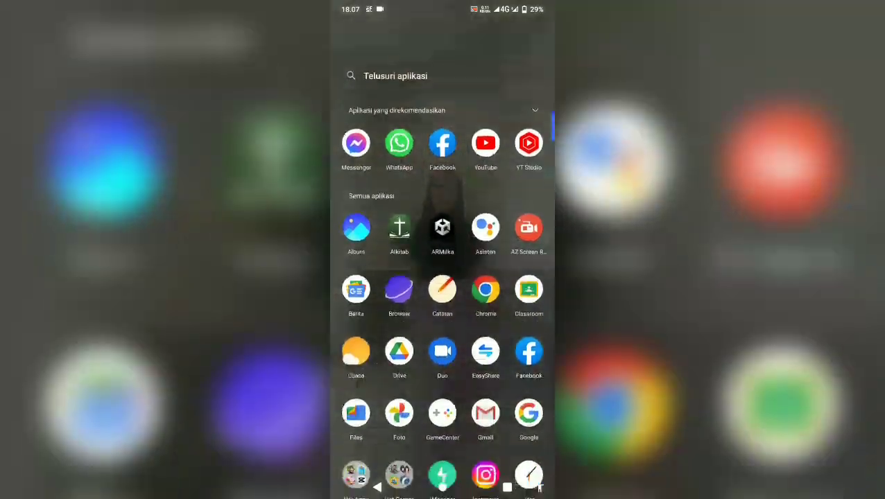
{"action": "scroll", "coordinate": [381, 324], "scroll_direction": "down", "scroll_amount": 3}
{"action": "scroll", "coordinate": [380, 342], "scroll_direction": "down", "scroll_amount": 2}
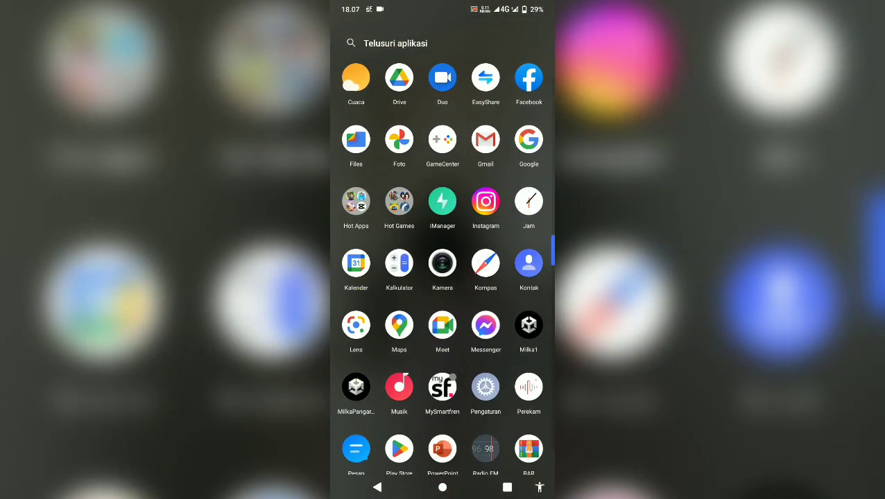
{"action": "left_click", "coordinate": [356, 387]}
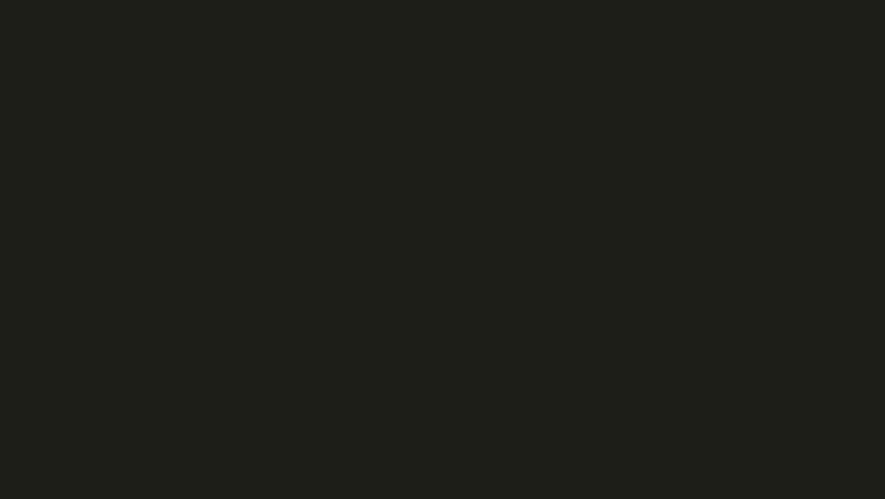
{"action": "left_click", "coordinate": [543, 444]}
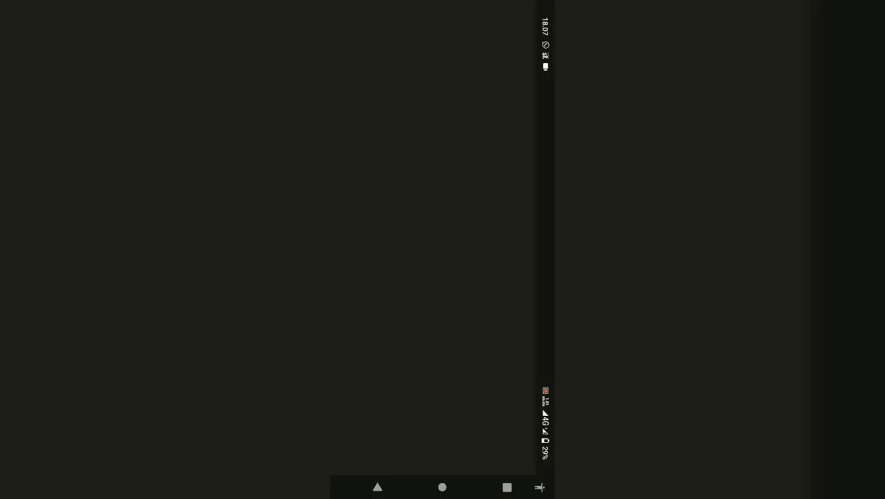